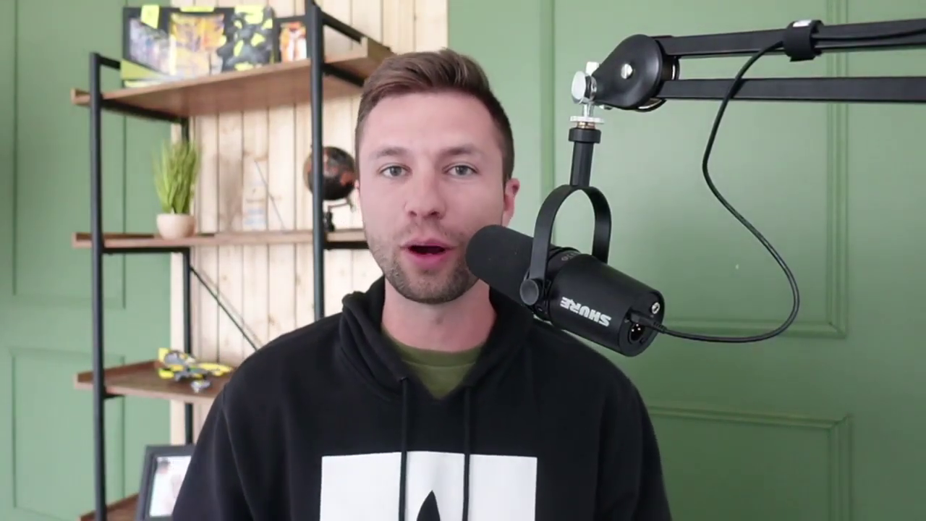
left_click(72, 185)
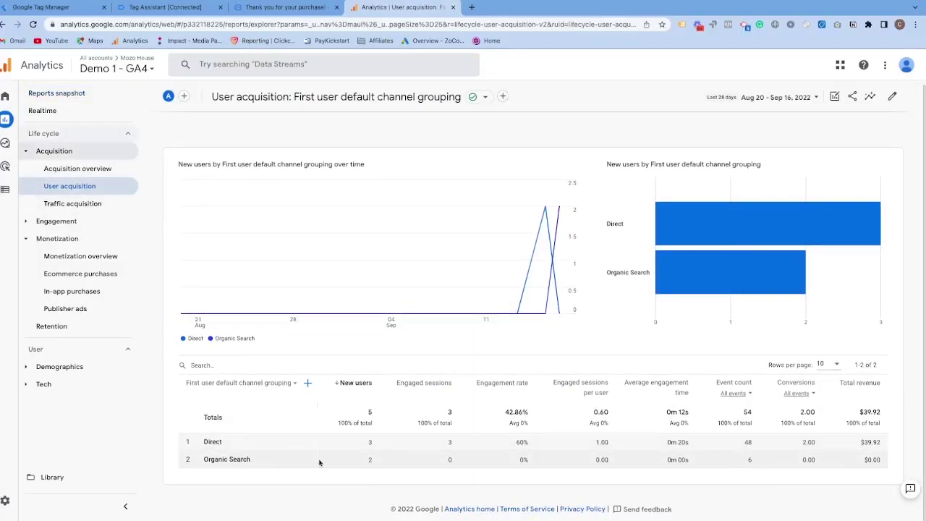
left_click(805, 414)
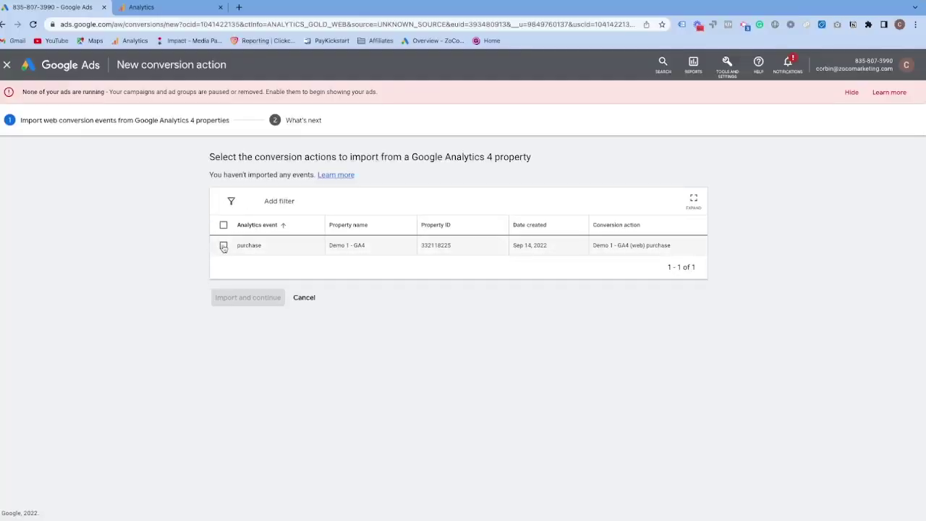
- Import the purchase event from the Demo 1 - GA4 property as a Google Ads conversion action
left_click(223, 246)
left_click(243, 298)
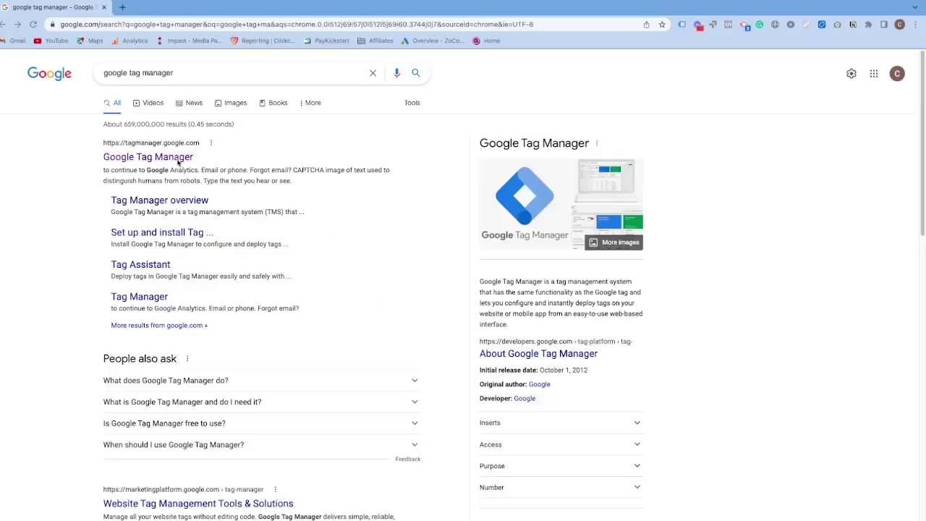
- Open Google Tag Manager from the search results and start a new account named Test
left_click(165, 157)
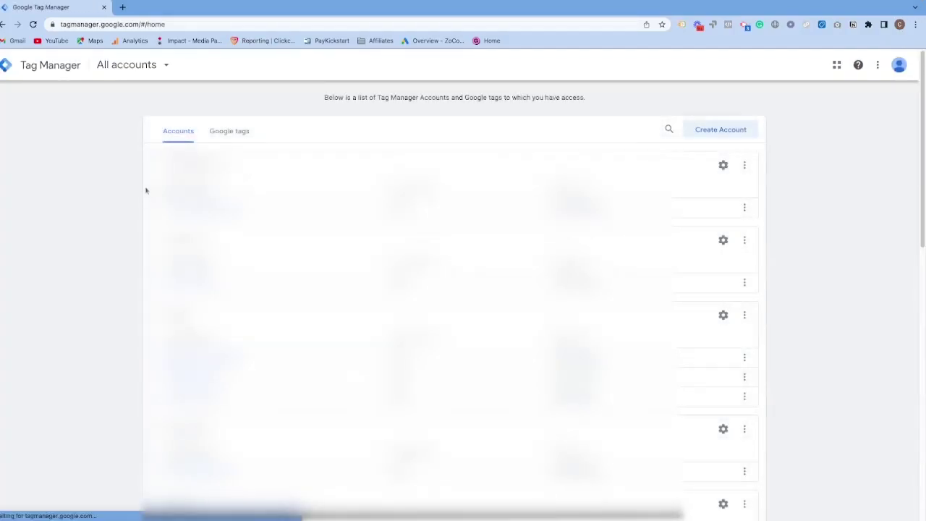
left_click(719, 130)
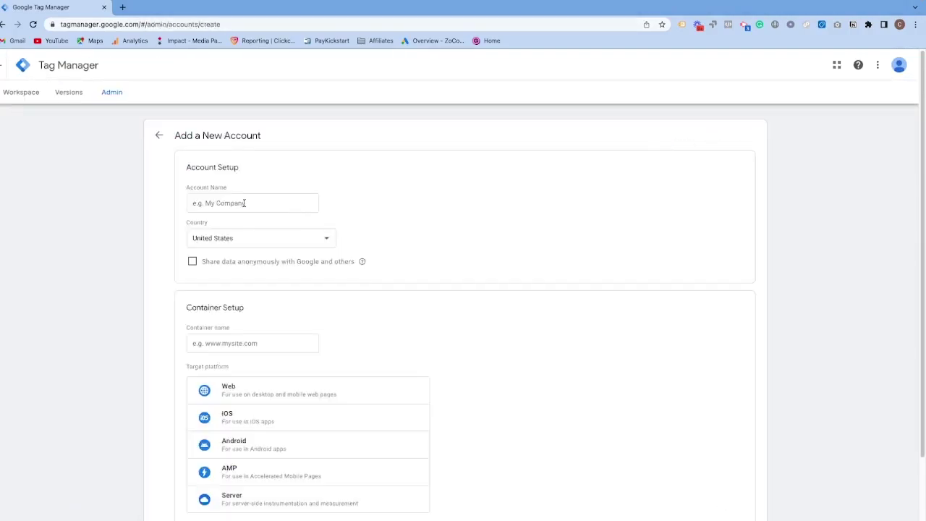
left_click(256, 203)
type("Test")
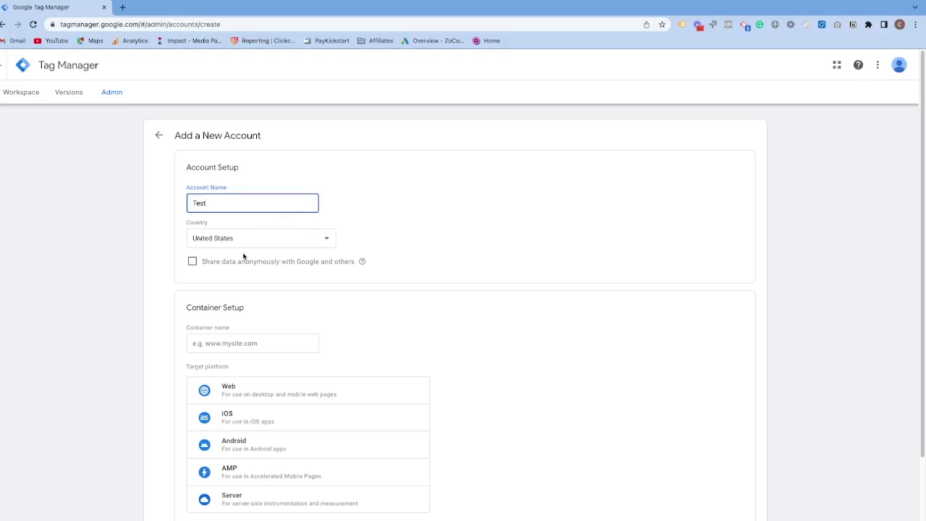
- Name the new account's container Test and choose Web as its target platform
scroll(243, 255, "down", 2)
left_click(228, 268)
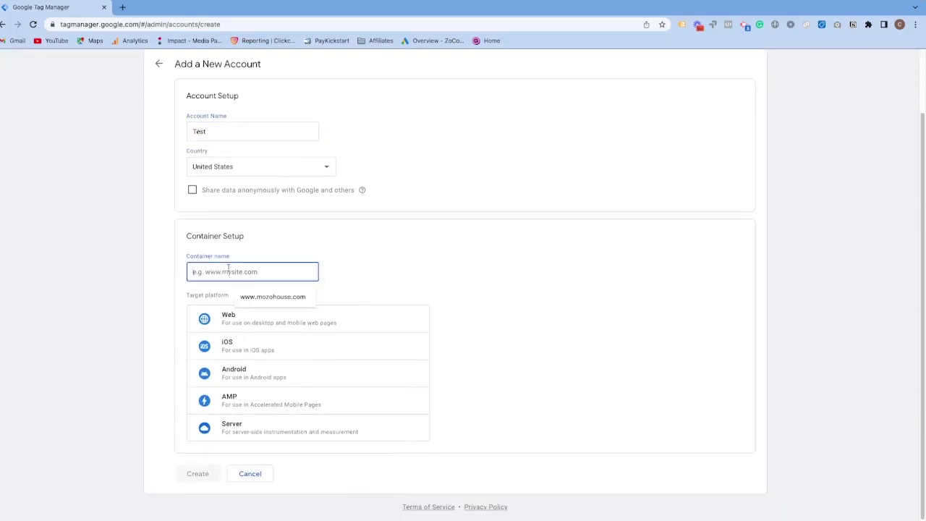
type("Test")
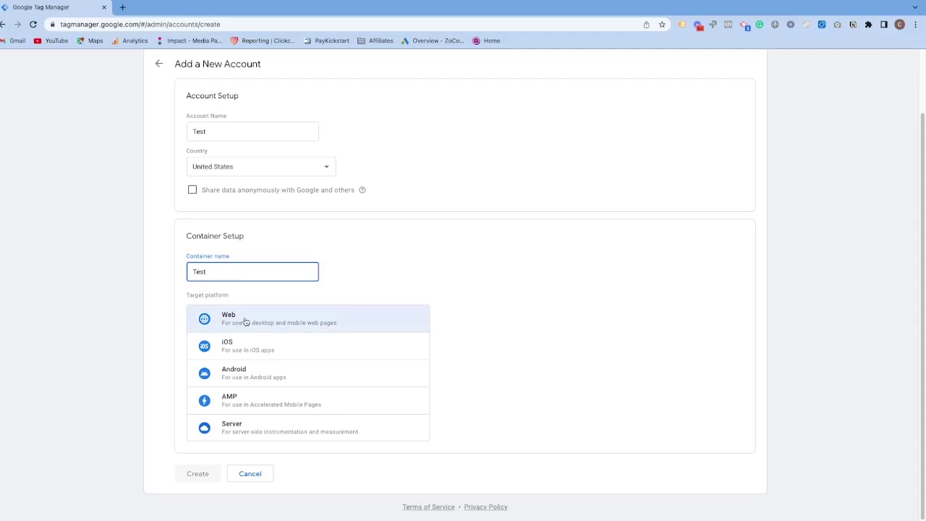
left_click(245, 322)
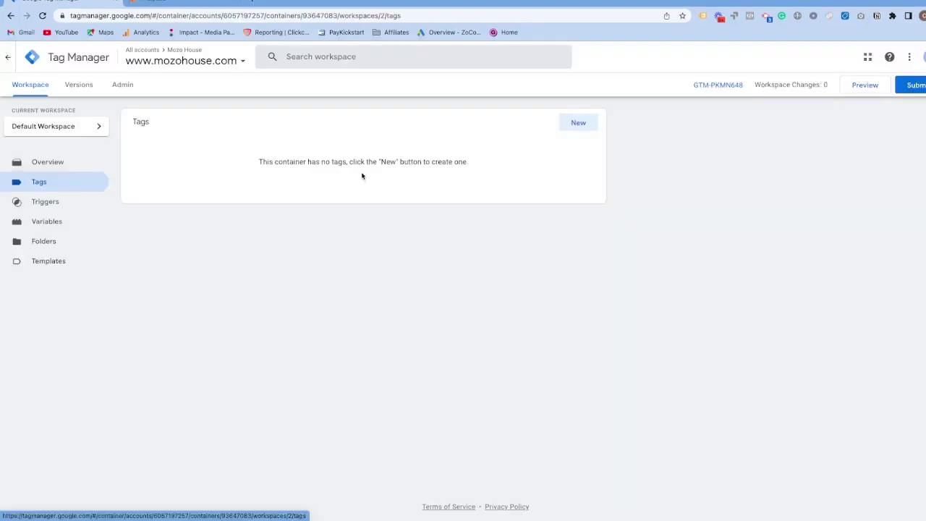
- Create a new tag named GA4 Config with the tag type Google Analytics: GA4 Configuration
left_click(578, 123)
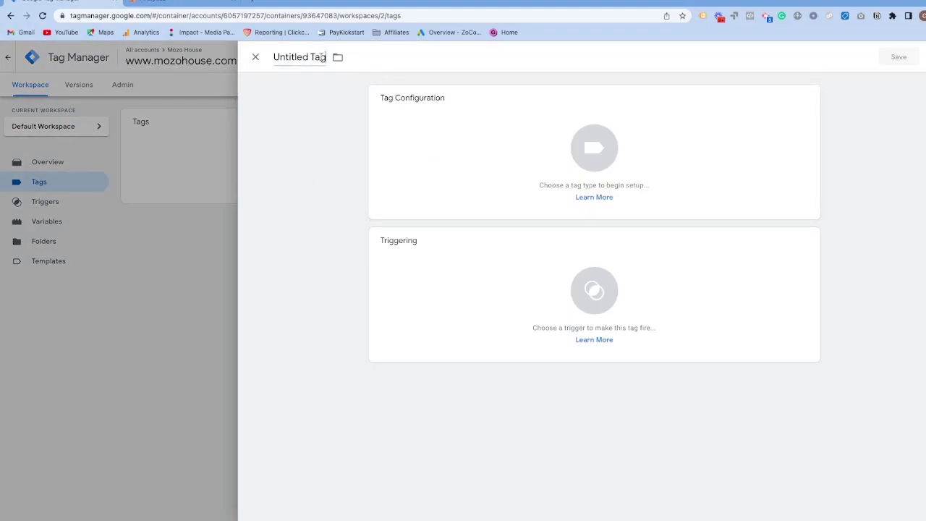
left_click_drag(323, 56, 278, 57)
key("BackSpace")
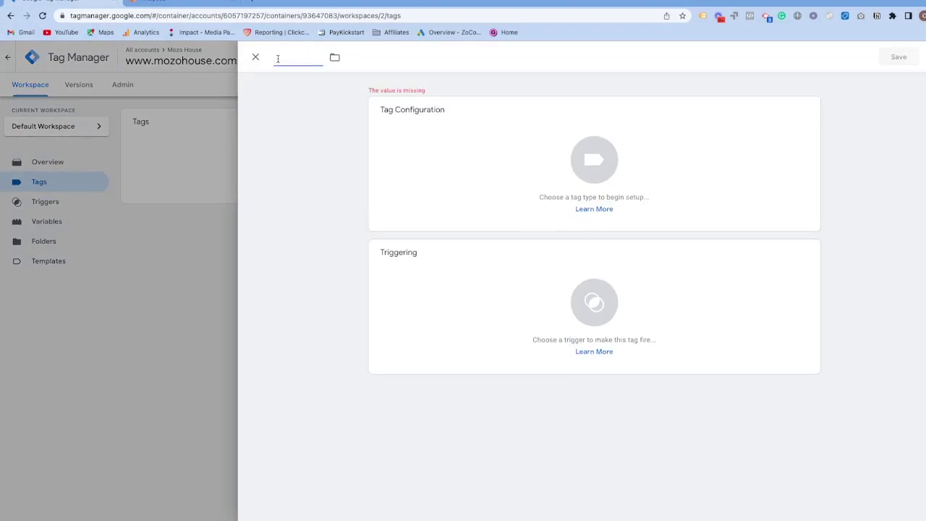
type("GA4 C")
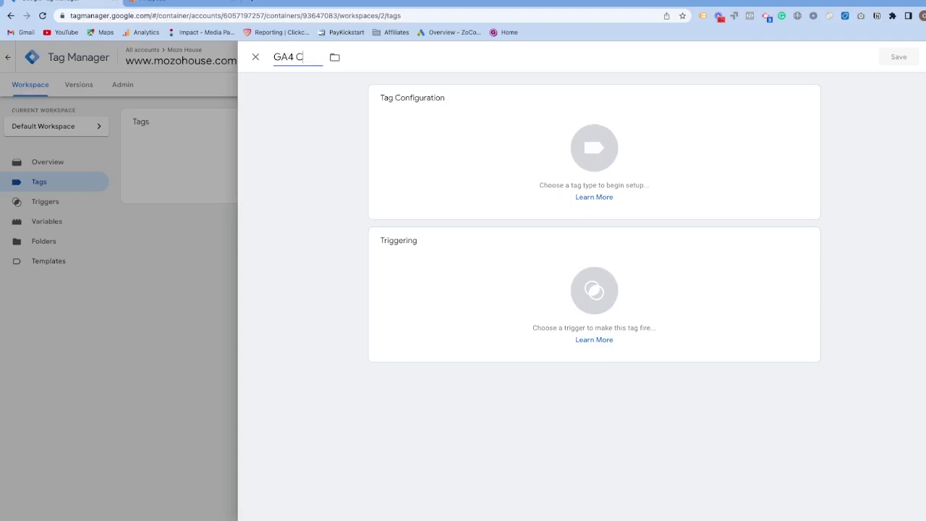
type("onfig")
left_click(557, 195)
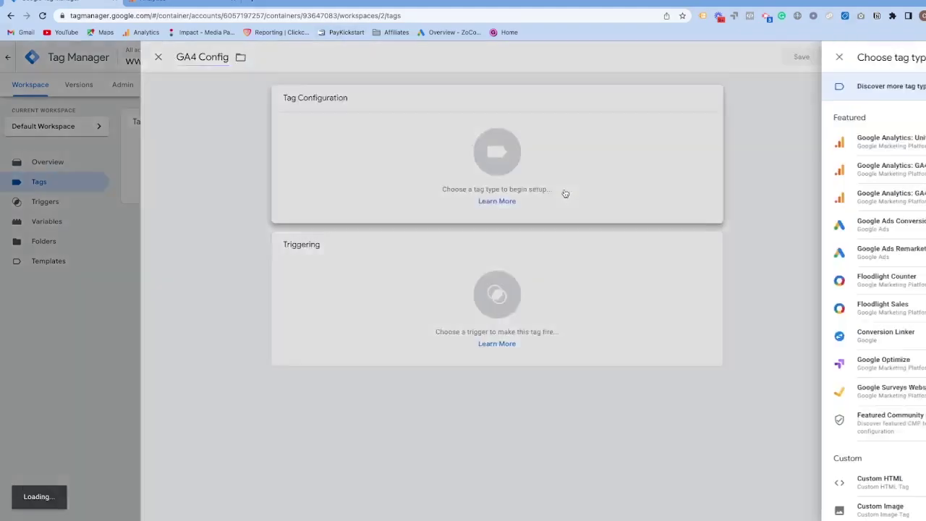
left_click(707, 168)
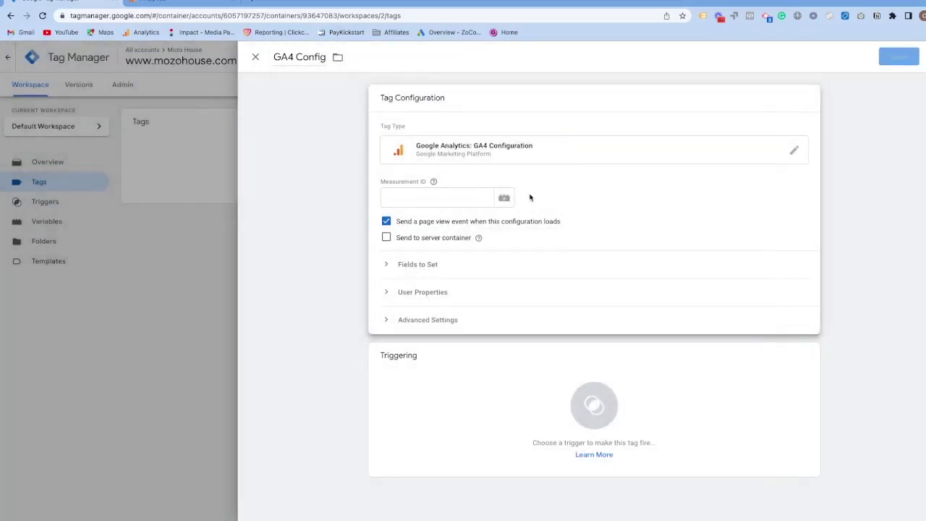
- Copy the measurement ID from the Demo 1 - GA4 web data stream in Google Analytics into the GA4 Config tag
left_click(433, 195)
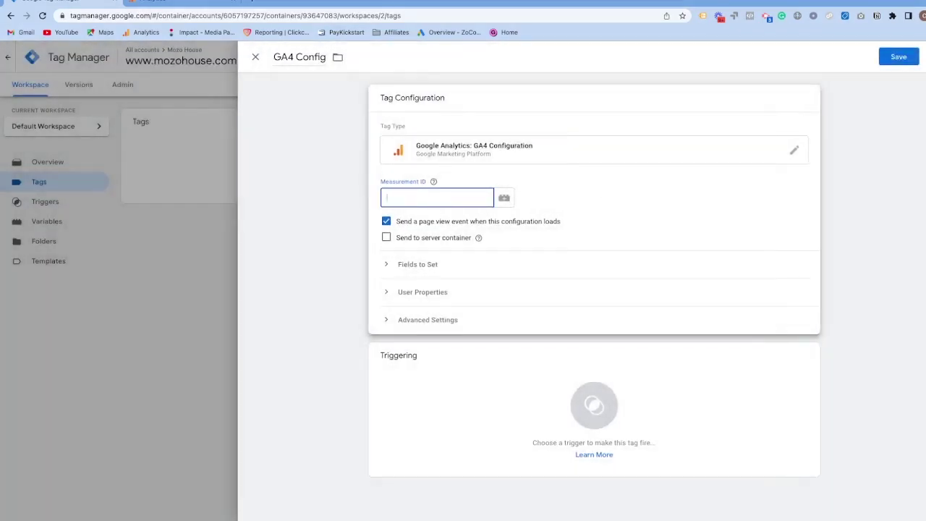
left_click(181, 3)
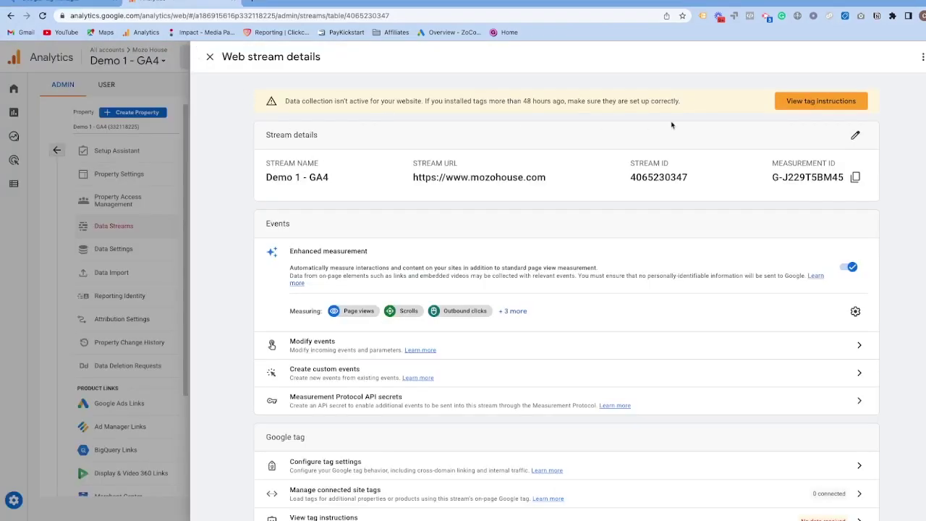
left_click(210, 56)
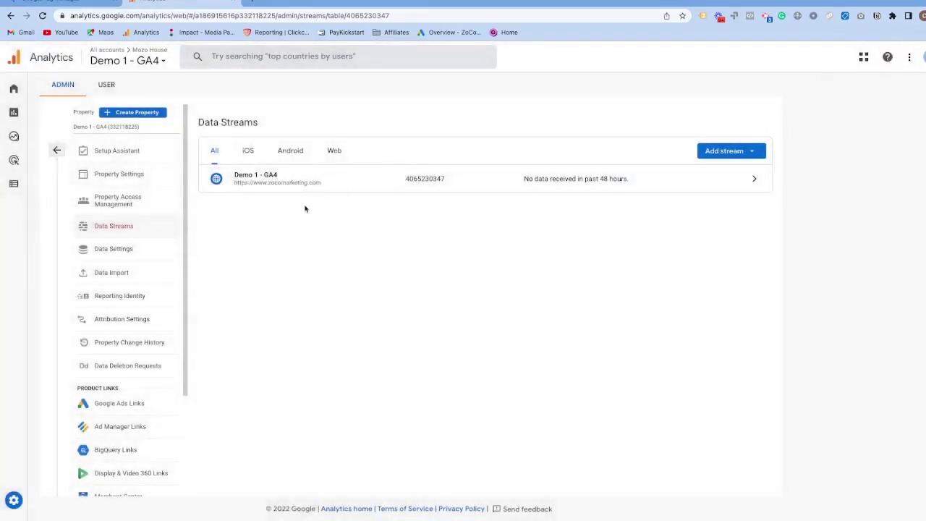
left_click(56, 149)
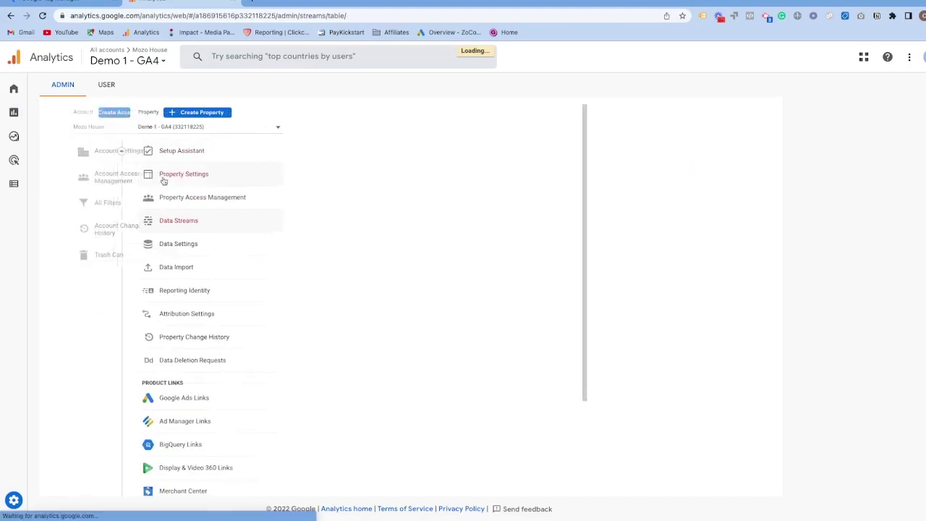
mouse_move(9, 492)
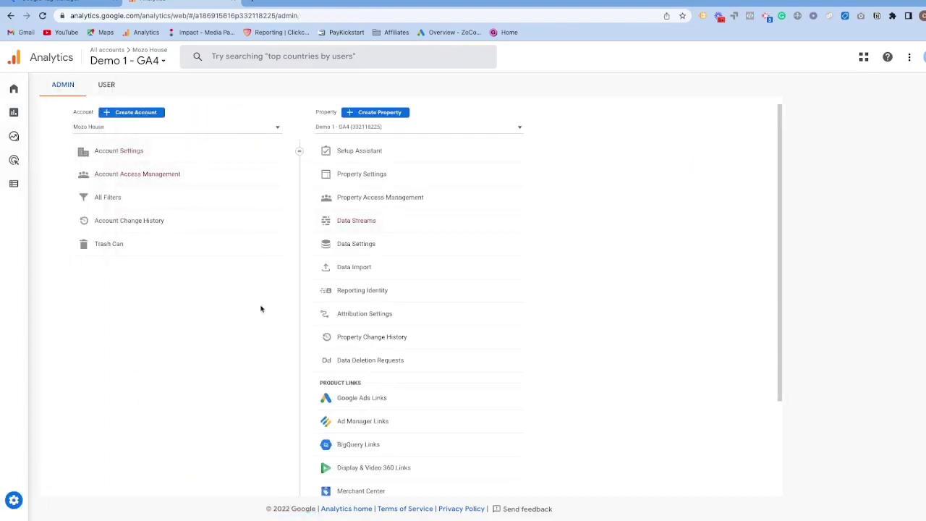
left_click(361, 219)
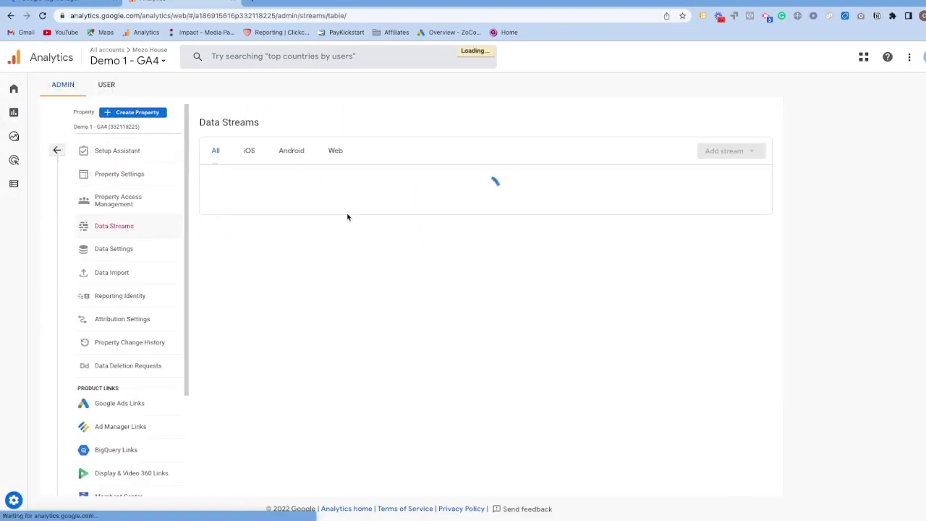
left_click(318, 178)
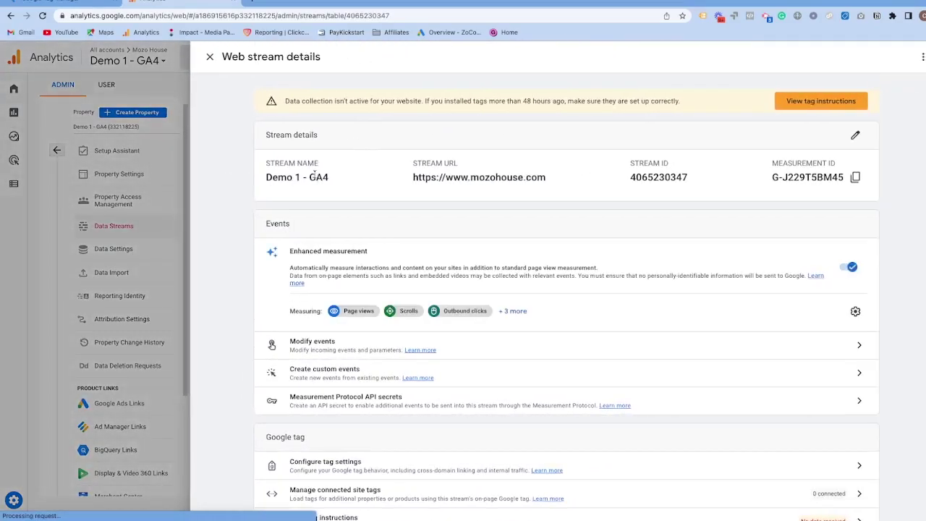
left_click(855, 177)
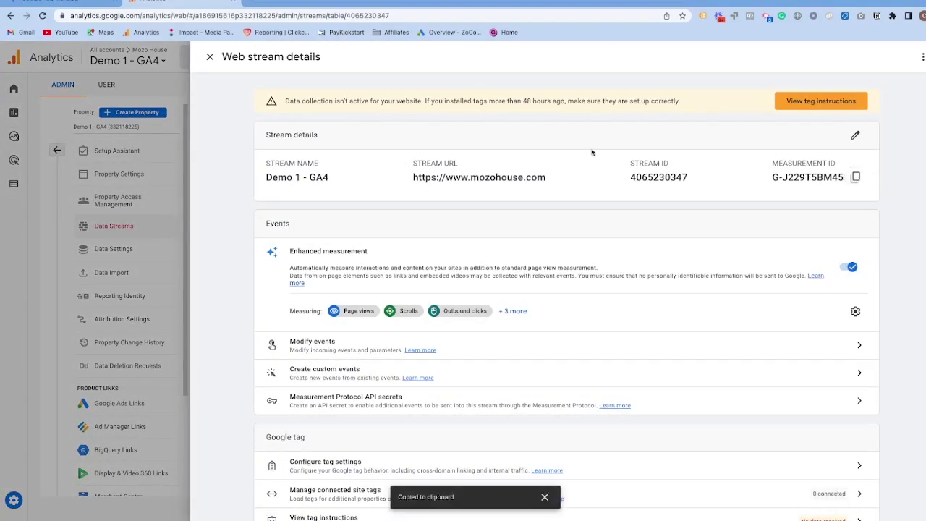
left_click(72, 4)
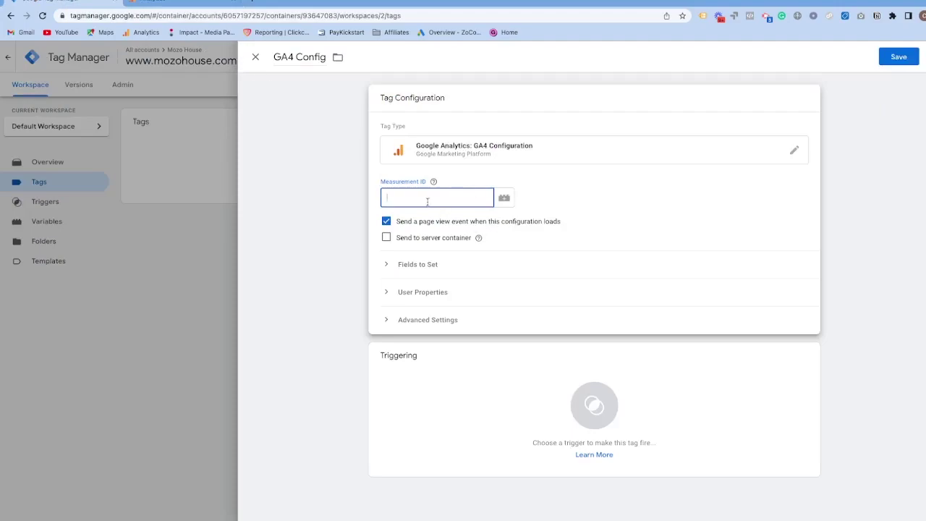
key("ctrl+v")
- Assign the All Pages trigger to the GA4 Config tag and save the tag
left_click(438, 371)
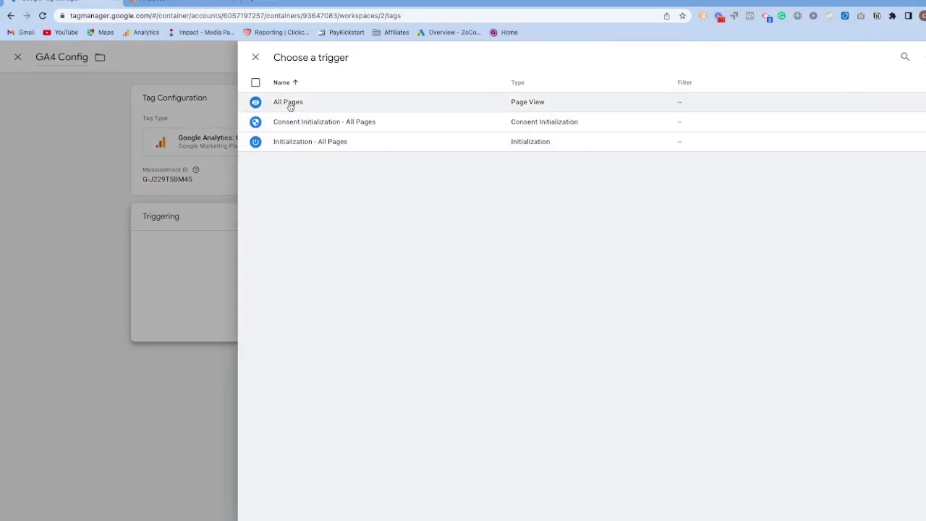
left_click(289, 105)
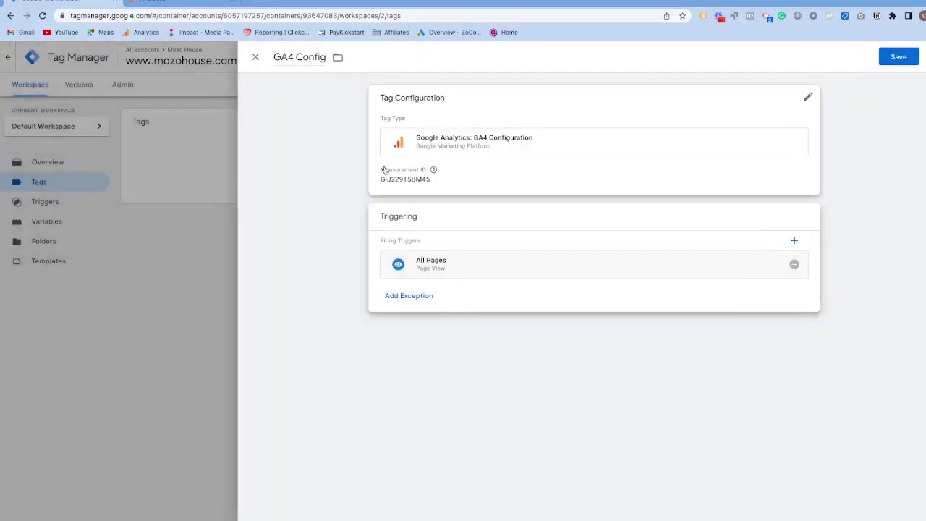
left_click(894, 61)
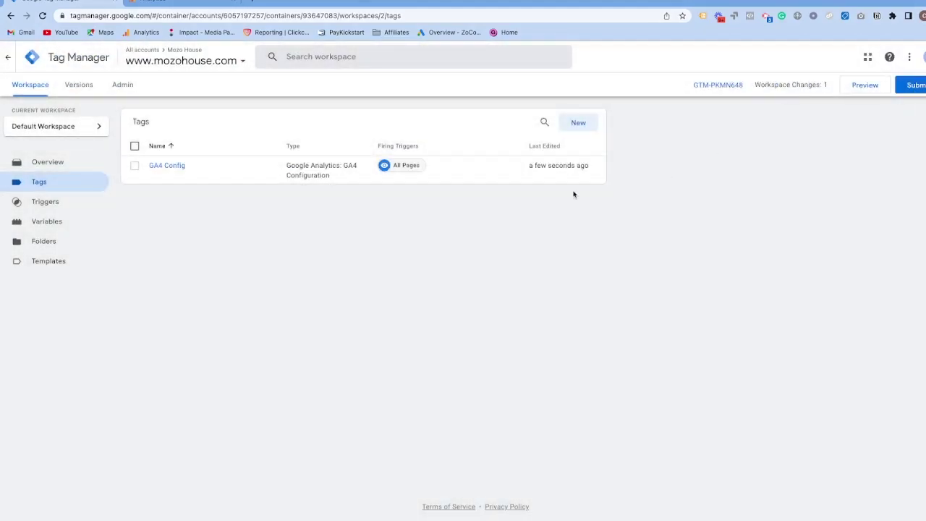
- Publish the workspace changes to the live environment as a version named GA4 Config, and close the version summary
left_click(913, 86)
left_click(447, 169)
type("GA4 Config")
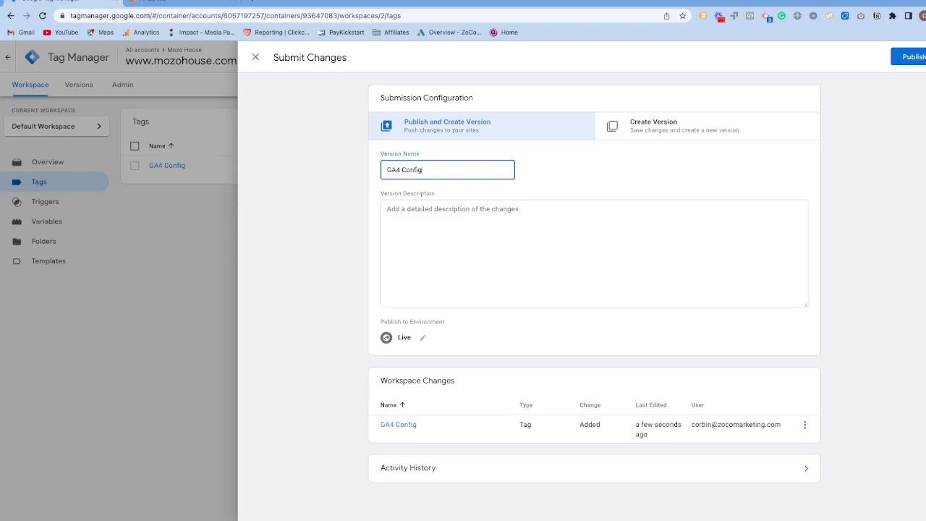
left_click(910, 57)
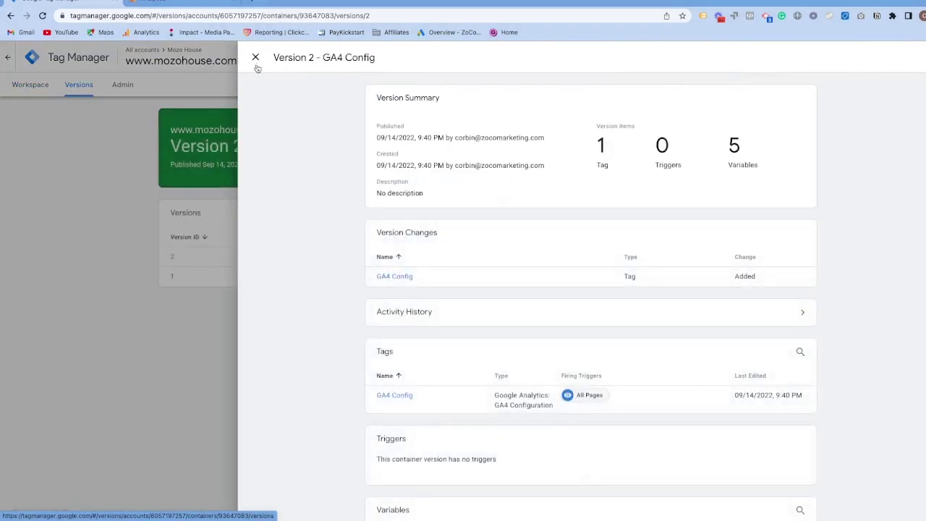
left_click(255, 57)
- Open the container's installation code and copy the snippet meant for the page's <head>
left_click(727, 86)
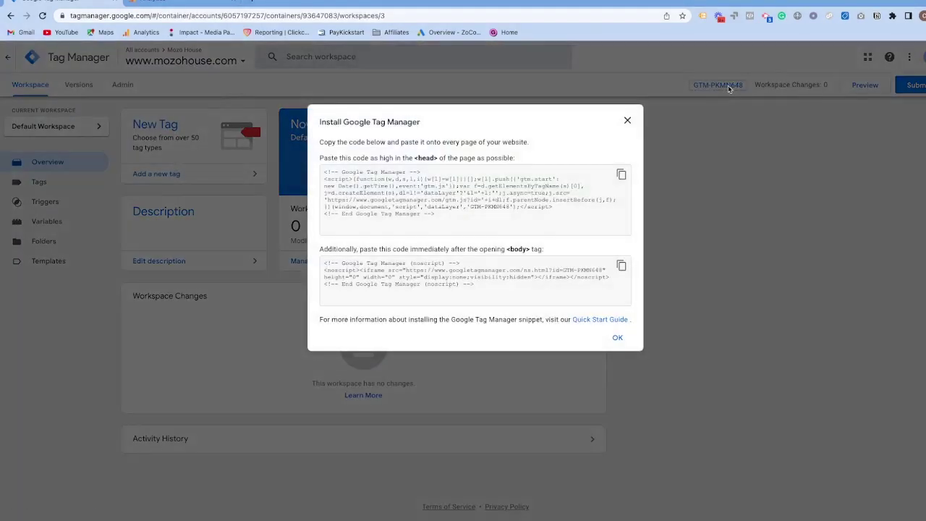
left_click(620, 175)
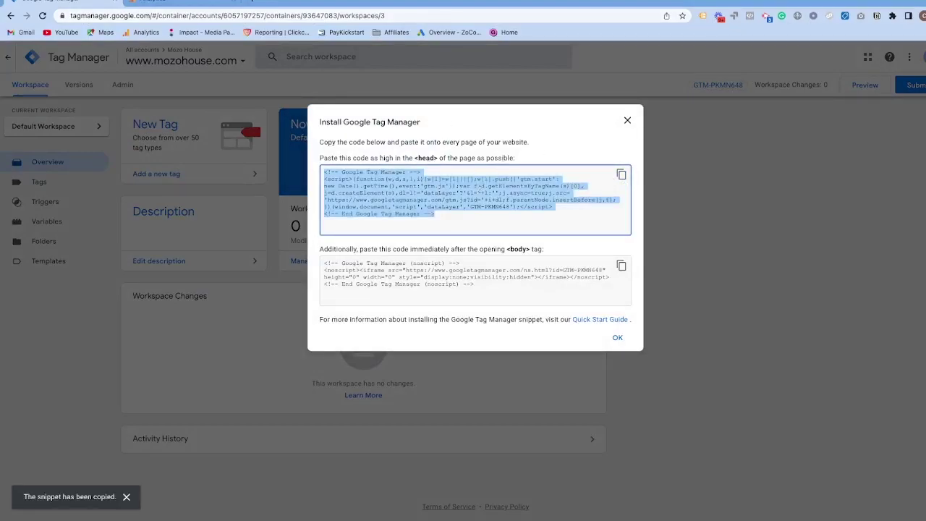
- Switch to the Shopify admin and open theme.liquid in the code editor of the live mozogadets theme
key("ctrl+Left")
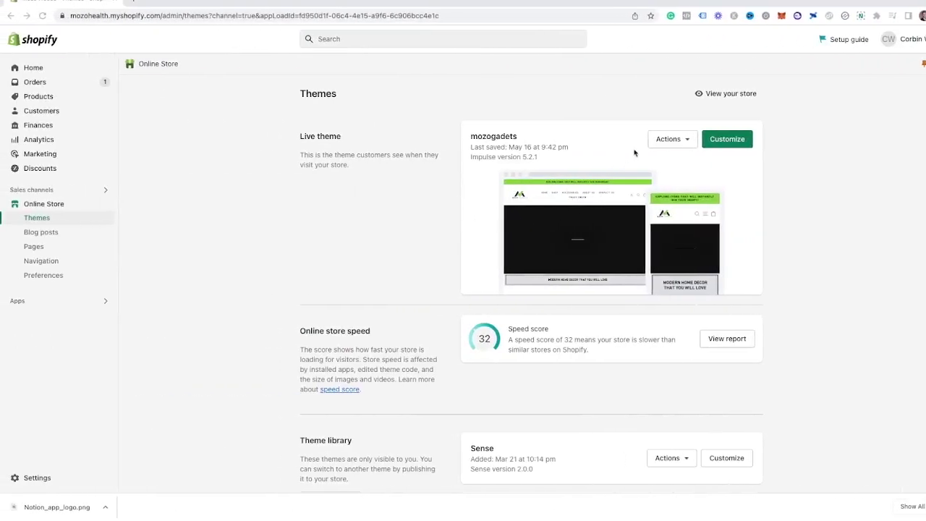
left_click(672, 140)
left_click(679, 141)
left_click(679, 141)
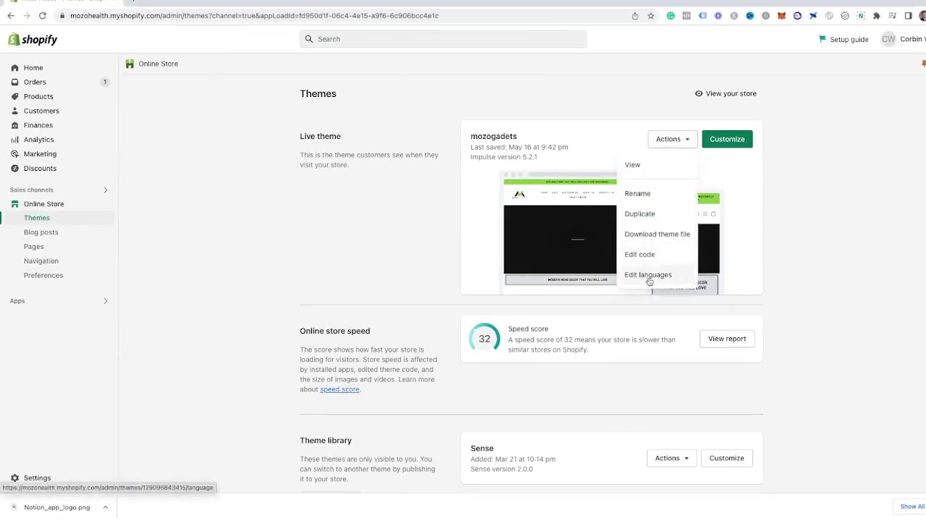
left_click(646, 257)
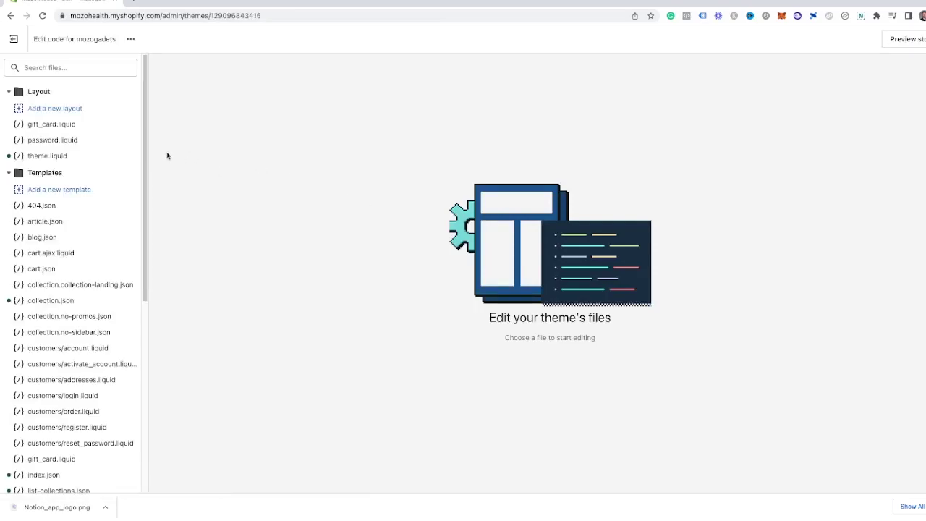
left_click(48, 155)
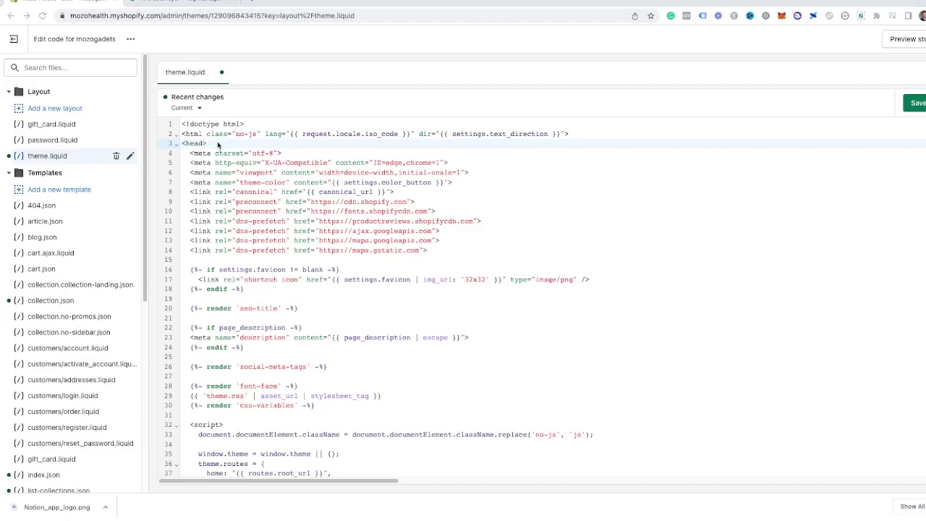
- Paste the Google Tag Manager snippet below the opening <head> tag, and insert the window.dataLayer script from Tag Manager Help above it
key("Return")
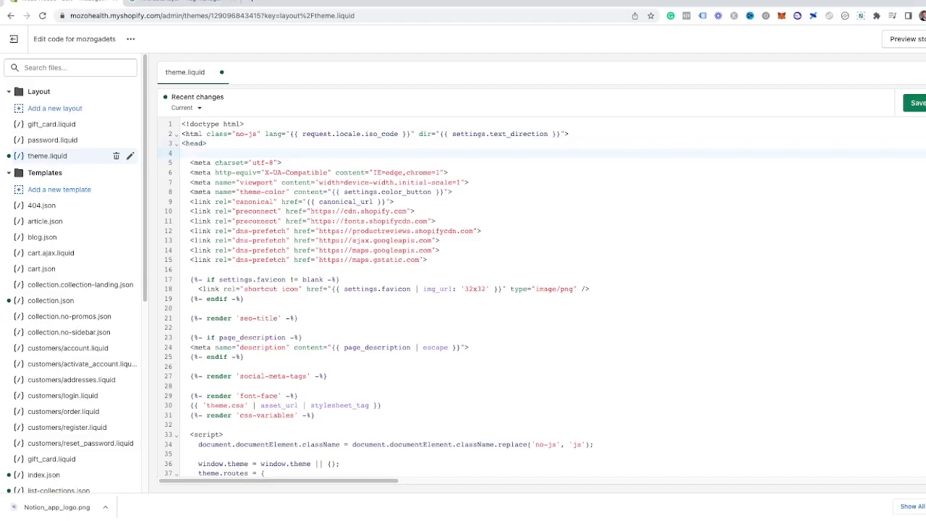
key("ctrl+v")
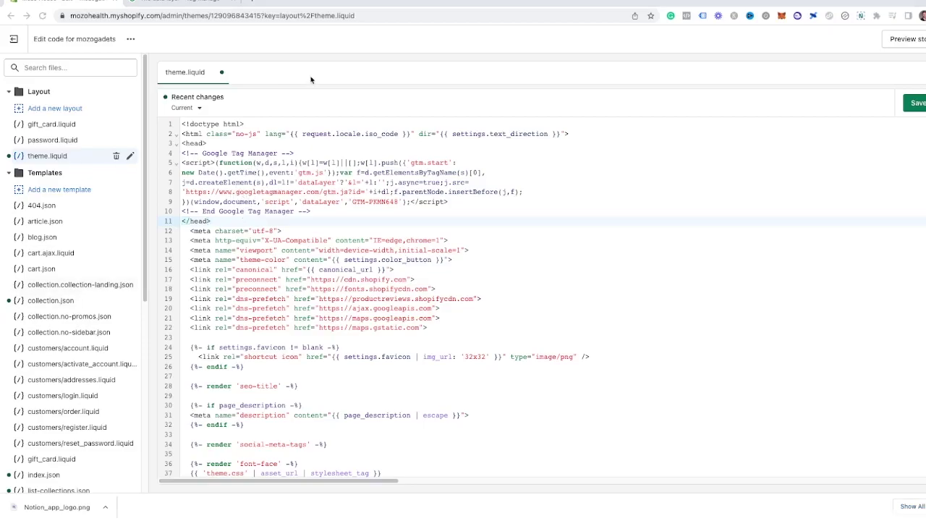
left_click(168, 5)
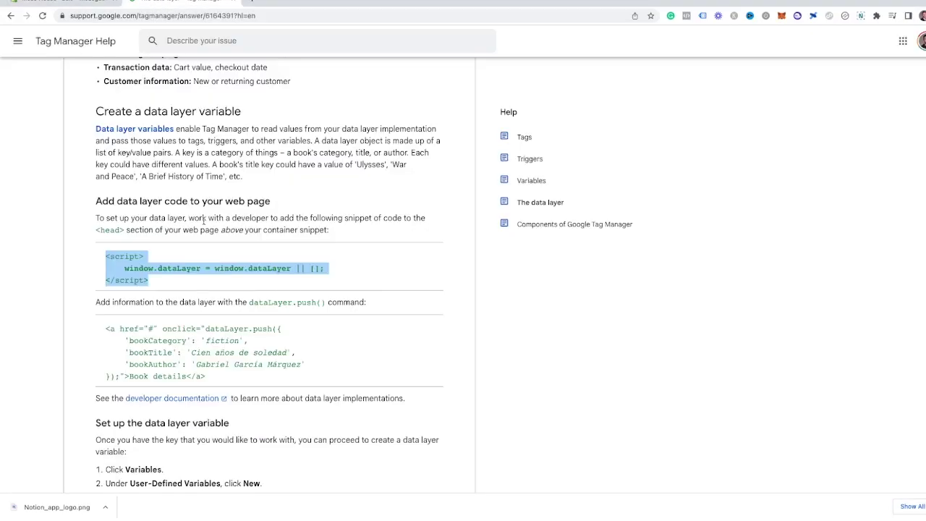
left_click_drag(174, 286, 112, 257)
left_click(94, 6)
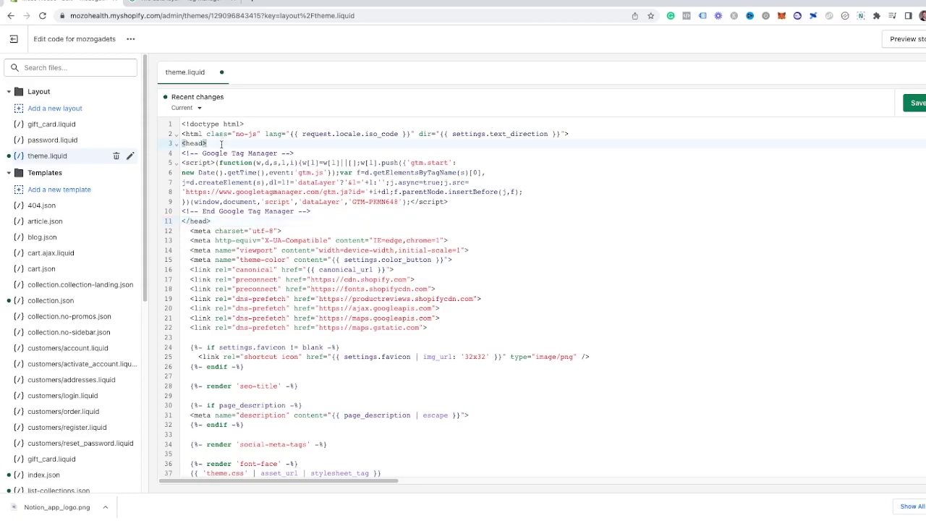
key("Return")
key("ctrl+v")
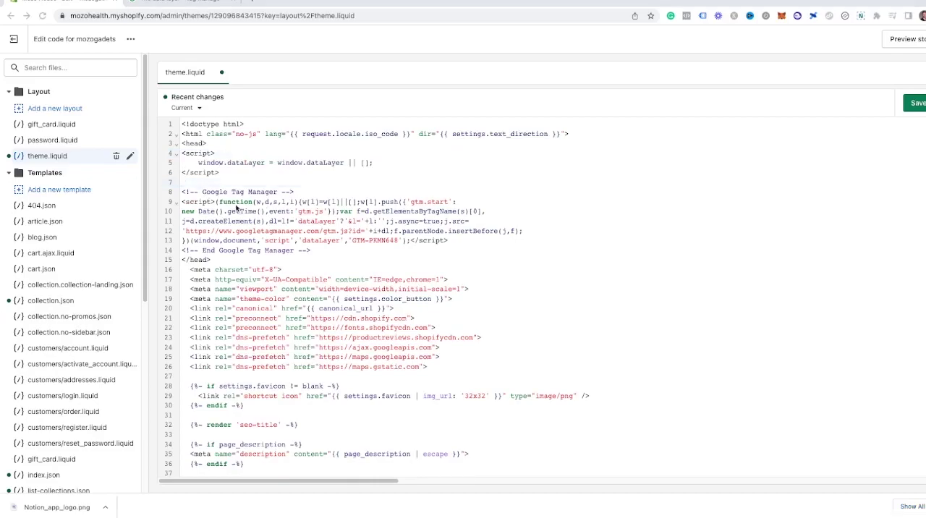
- Copy the container's noscript snippet from Tag Manager, paste it directly after theme.liquid's opening <body> tag, and save the file
key("ctrl+Right")
left_click(620, 267)
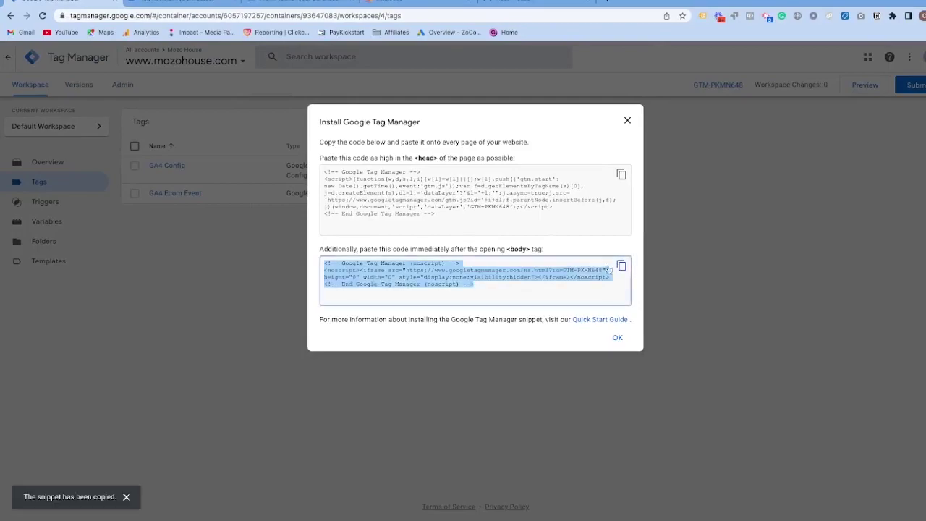
key("ctrl+Left")
scroll(272, 278, "down", 15)
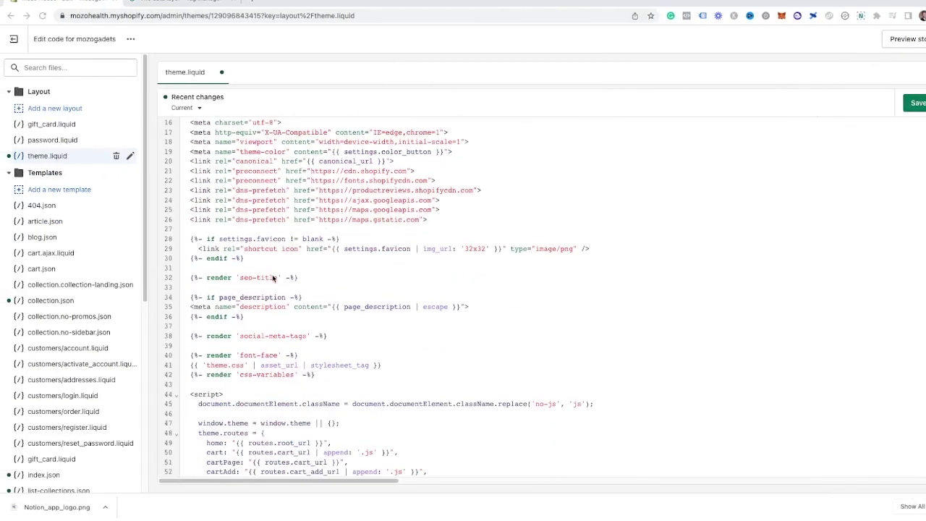
scroll(216, 249, "down", 2)
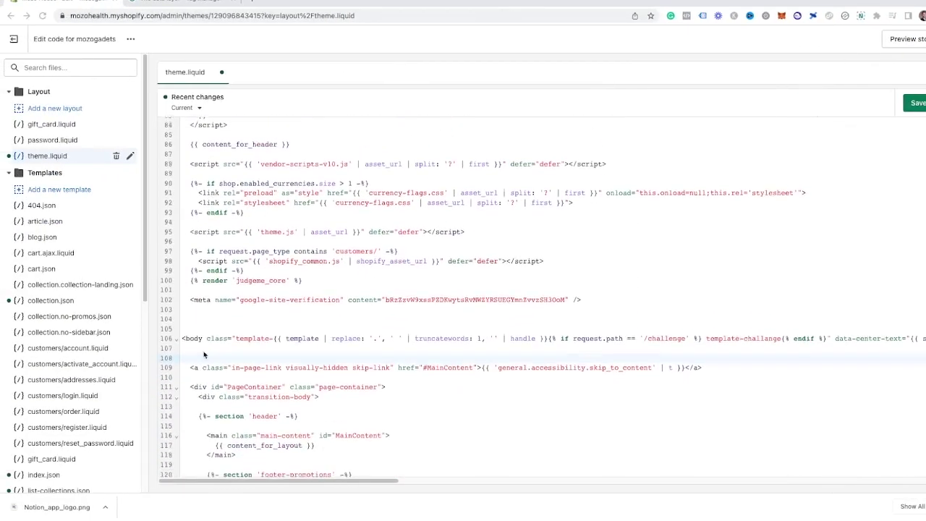
left_click(195, 351)
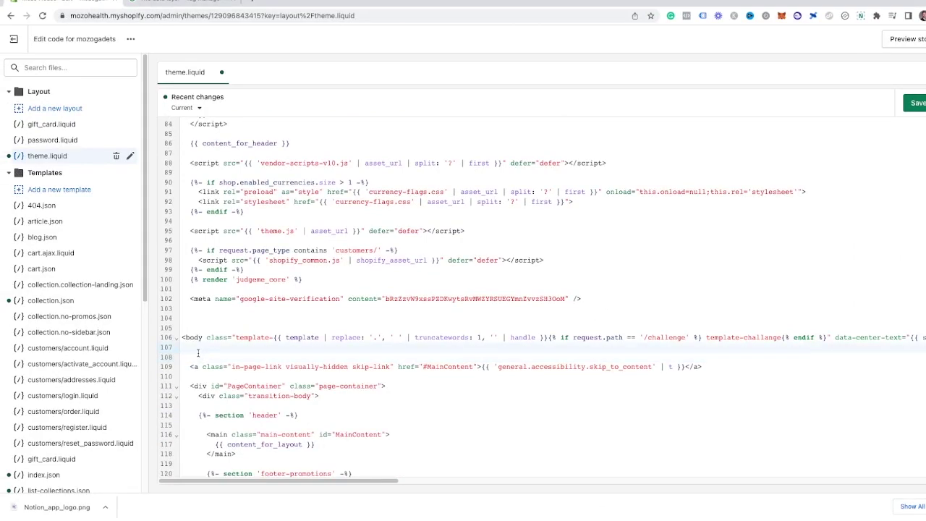
key("super+v")
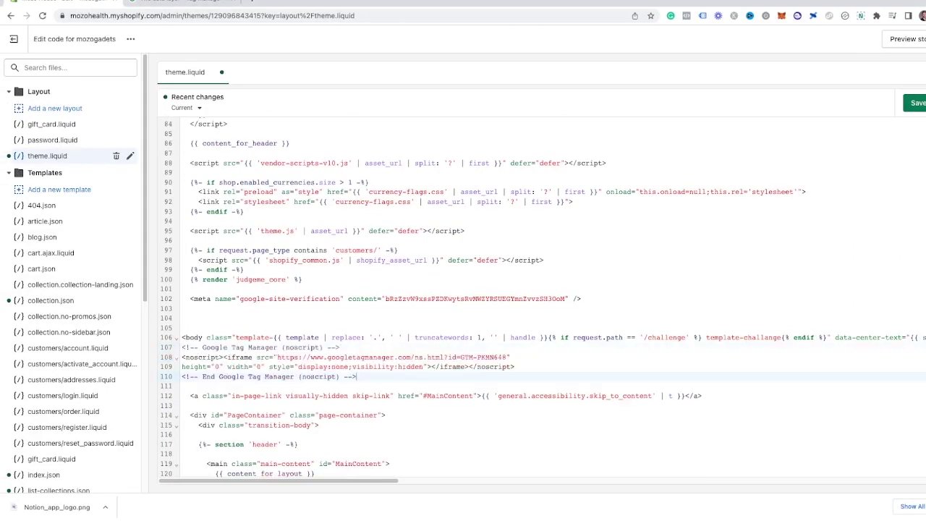
left_click(913, 103)
- Copy gtag.js from the Analytics manual installation snippet and search theme.liquid for it to check for an existing Google tag
key("alt+Tab")
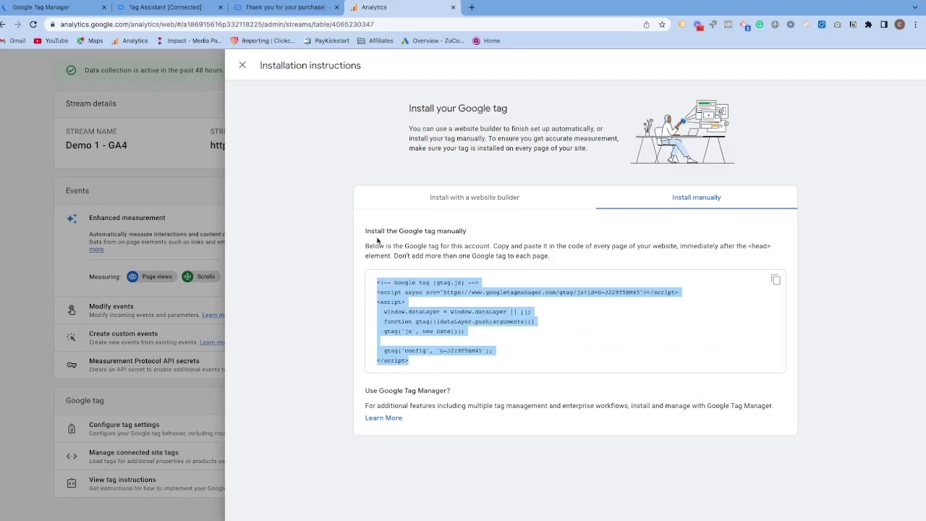
left_click(460, 305)
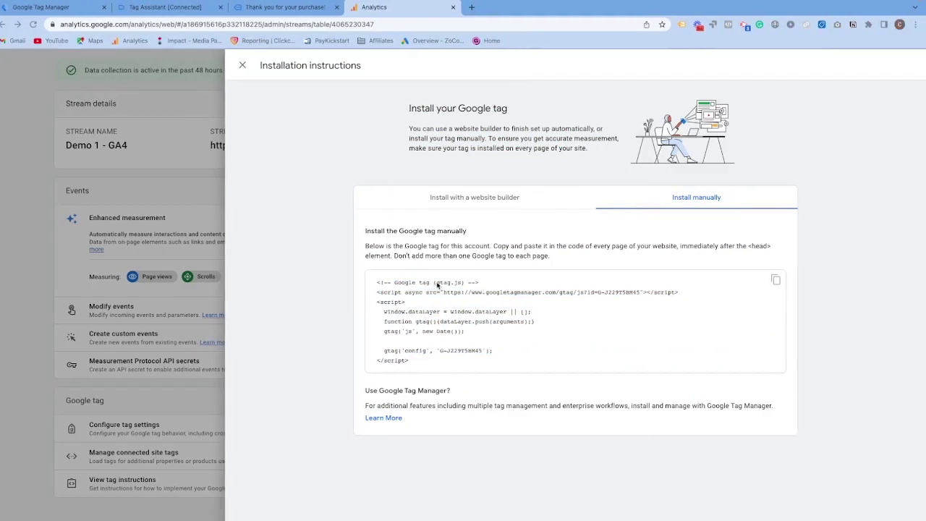
left_click_drag(438, 284, 464, 287)
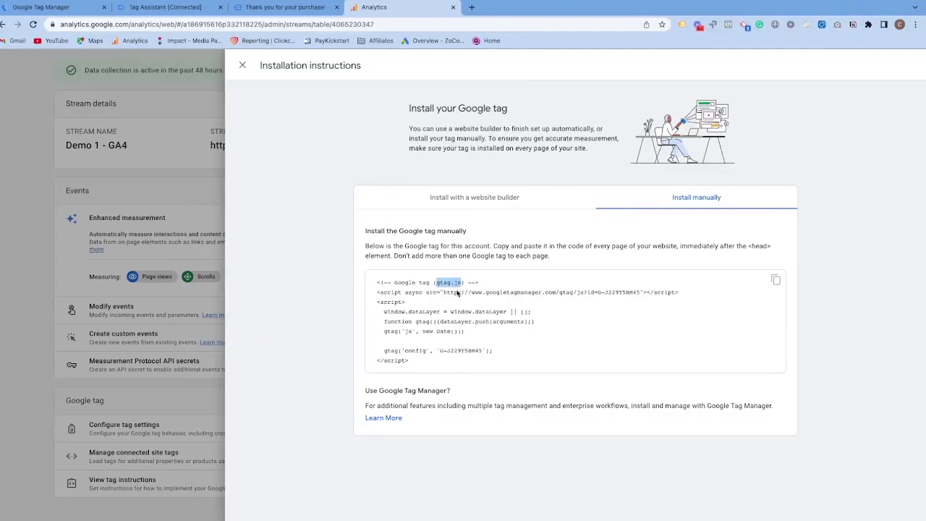
key("ctrl+Left")
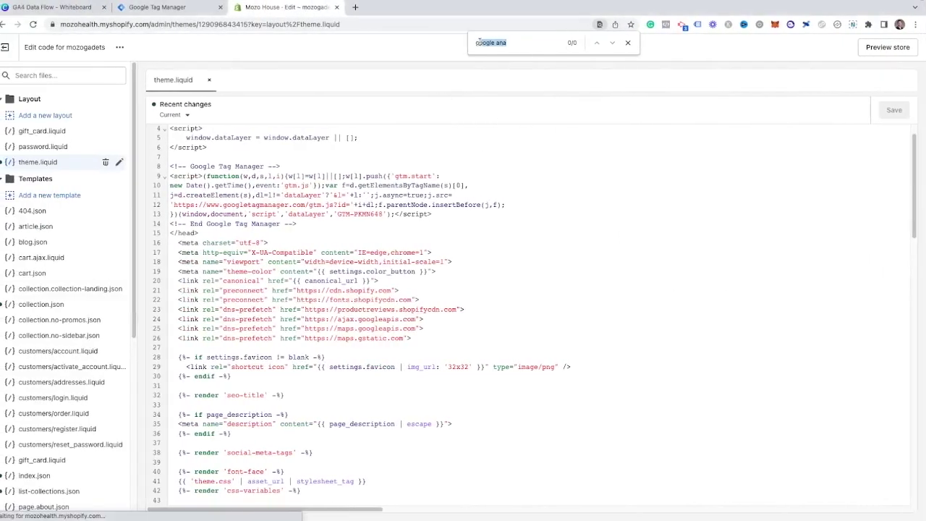
key("BackSpace")
key("ctrl+v")
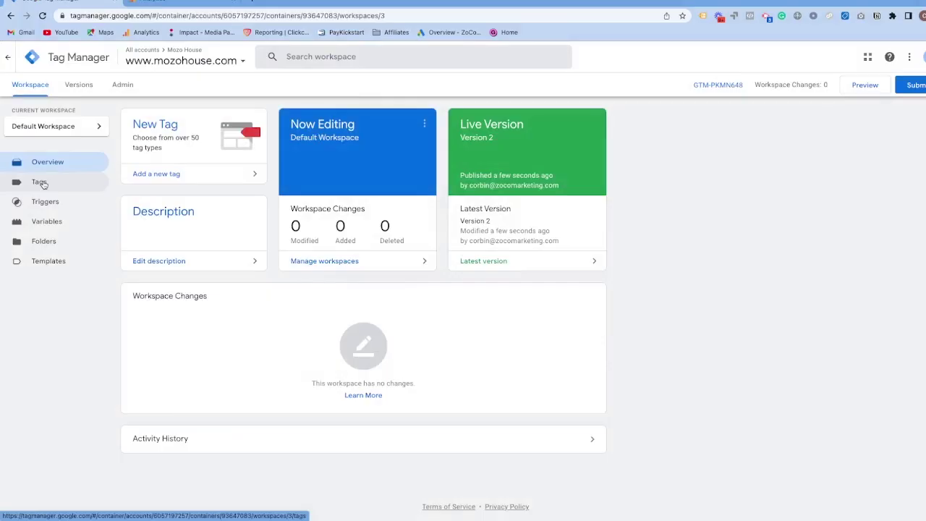
- In Tag Manager, create a new tag named GA4 Ecom Event with the tag type Google Analytics: GA4 Event
left_click(43, 184)
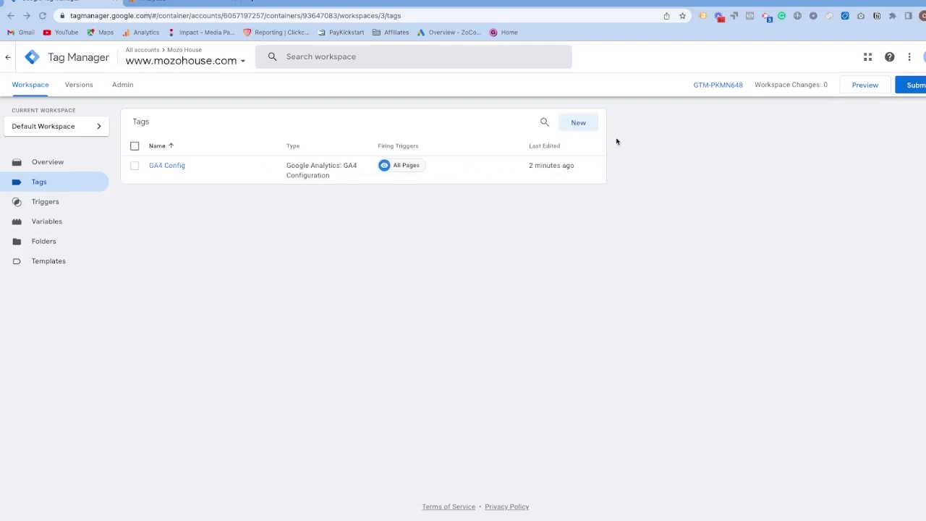
left_click(584, 123)
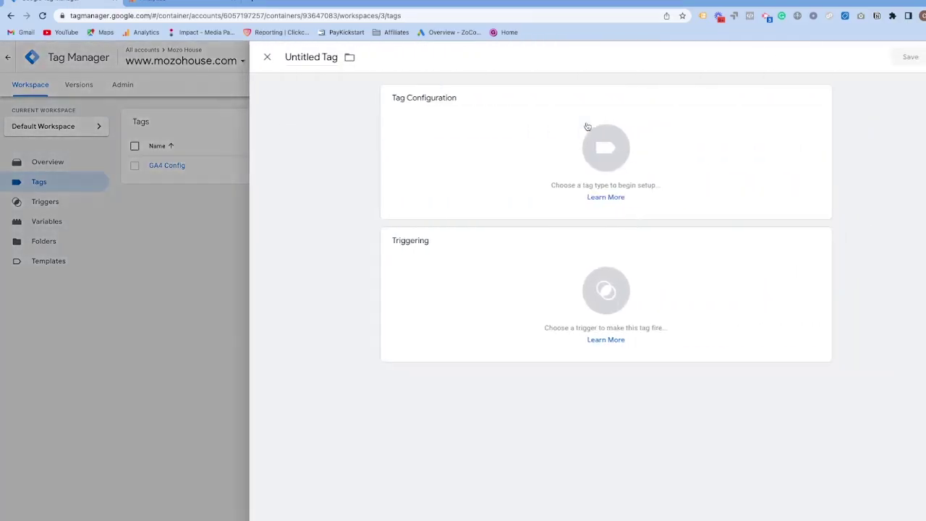
left_click(322, 57)
type("GA4 O")
type("c")
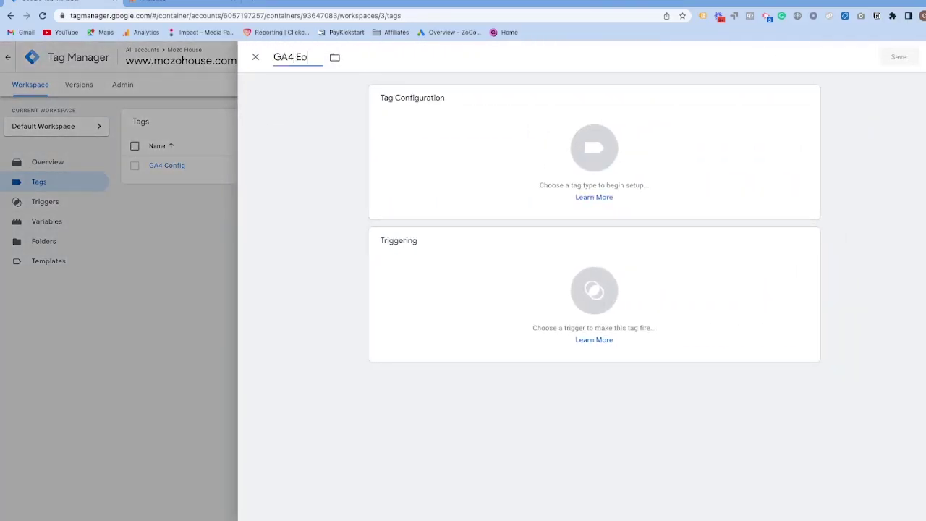
type("omm")
key("BackSpace")
type("Event")
left_click(496, 157)
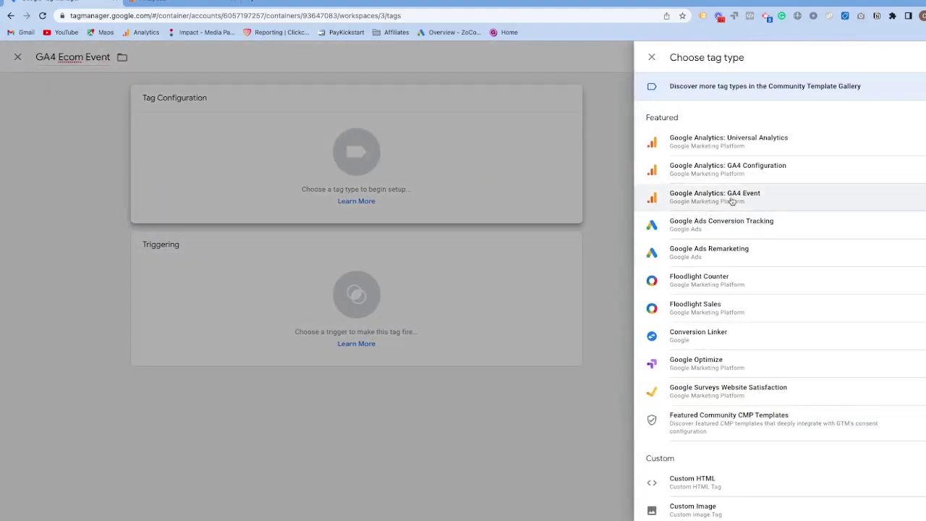
left_click(732, 201)
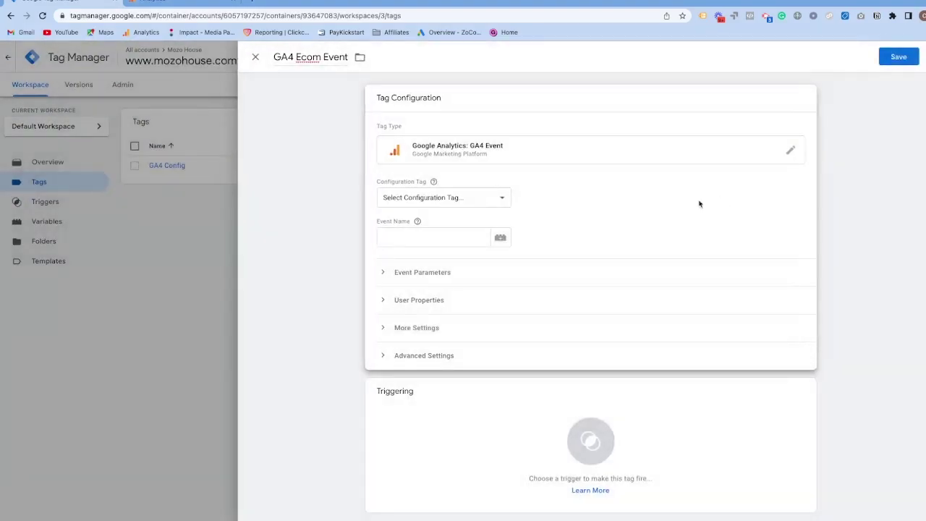
- Set the tag's configuration tag to GA4 Config and its event name to the built-in Event variable
left_click(501, 197)
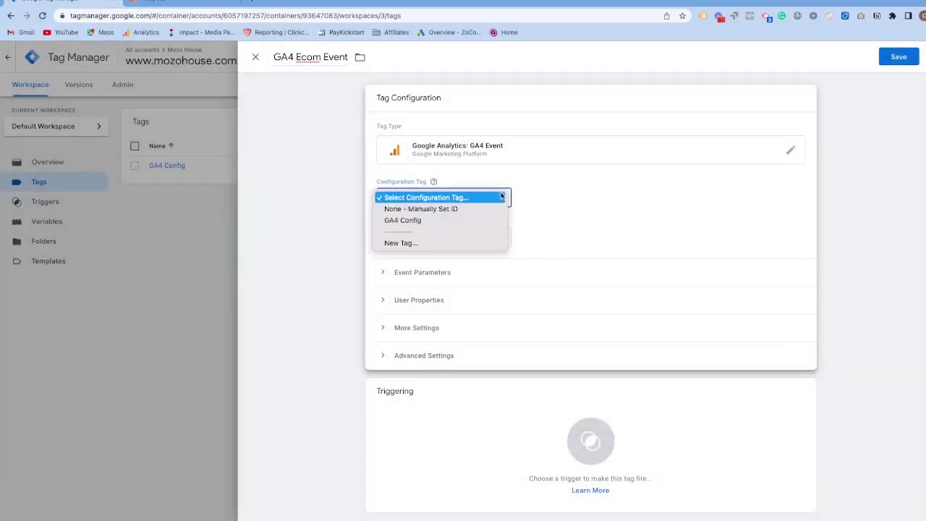
left_click(413, 221)
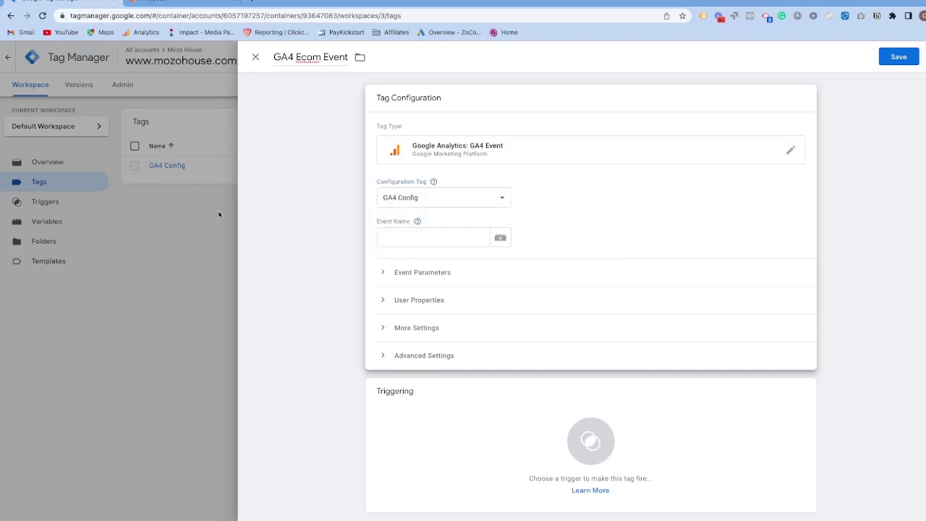
left_click(433, 238)
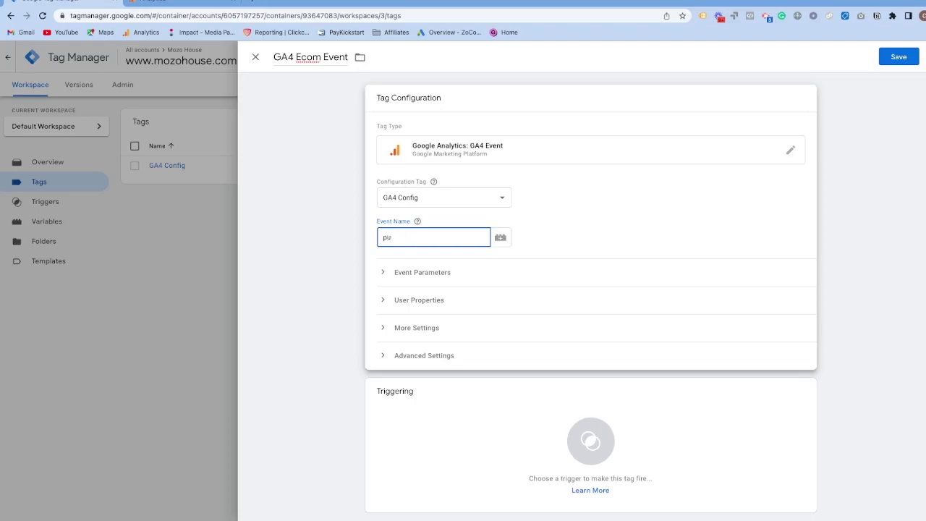
left_click(500, 238)
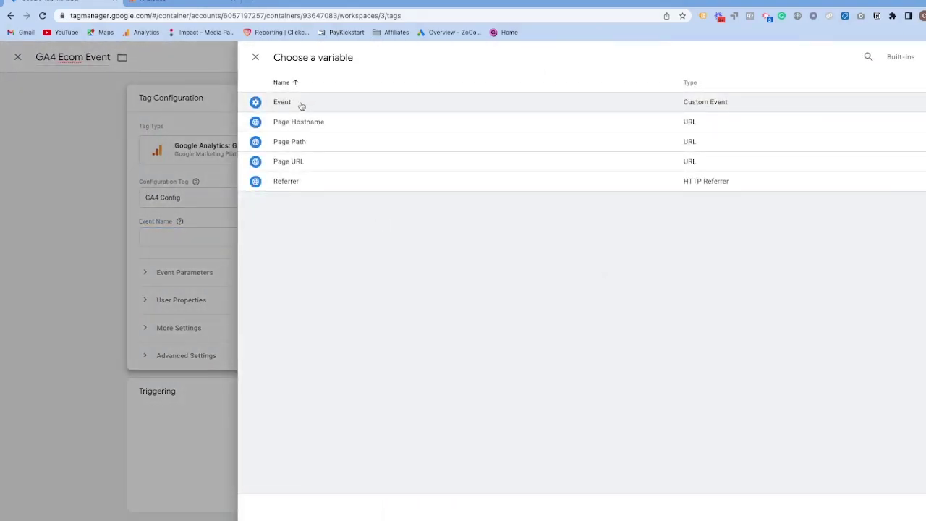
left_click(302, 105)
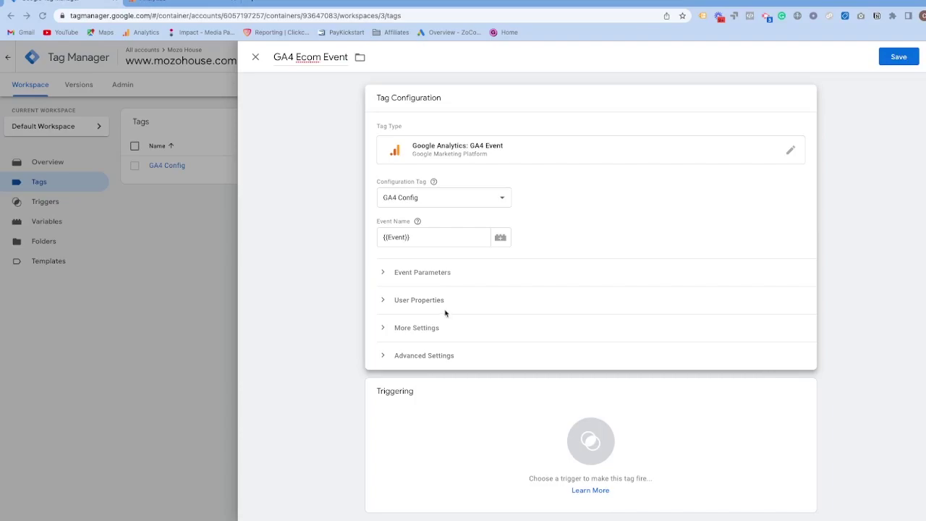
- Enable sending ecommerce data for the tag, with Data Layer as the data source
left_click(387, 327)
left_click(416, 351)
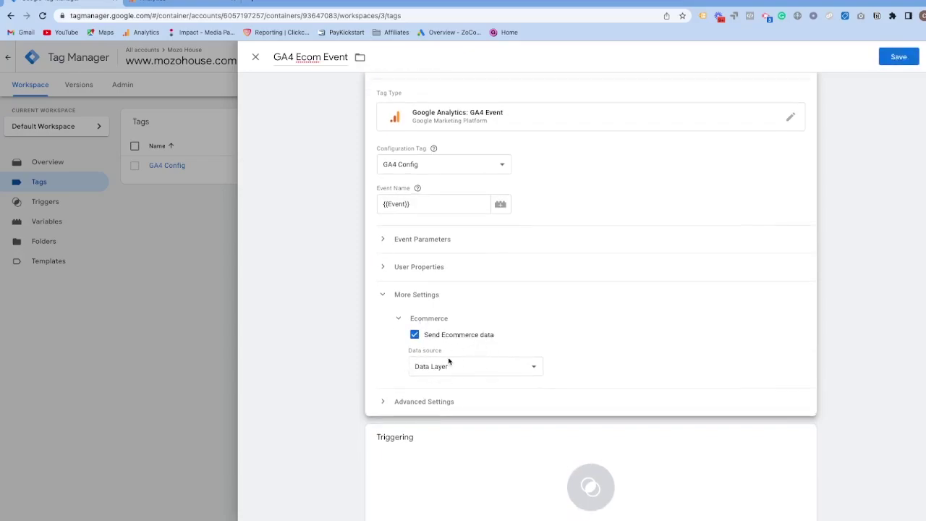
scroll(448, 361, "down", 1)
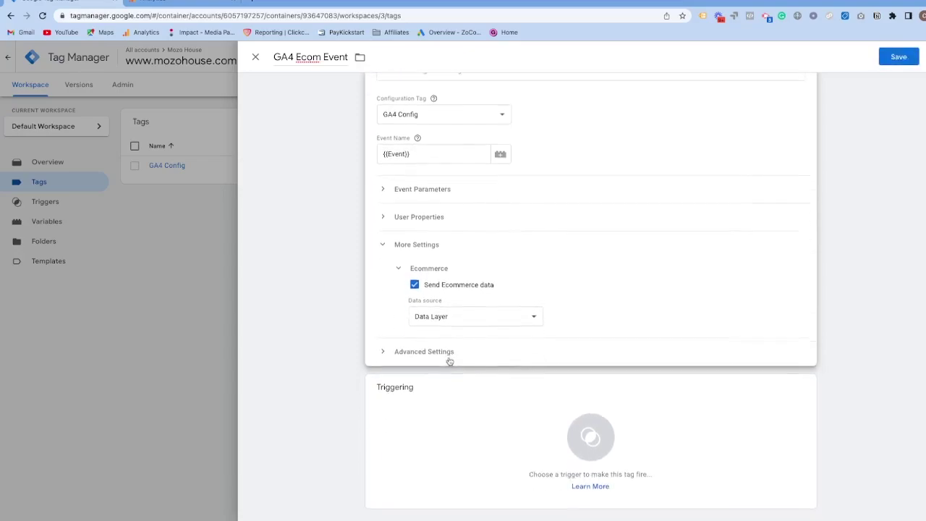
- Start a new trigger for the GA4 Ecom Event tag and set its trigger type to Custom Event
left_click(448, 450)
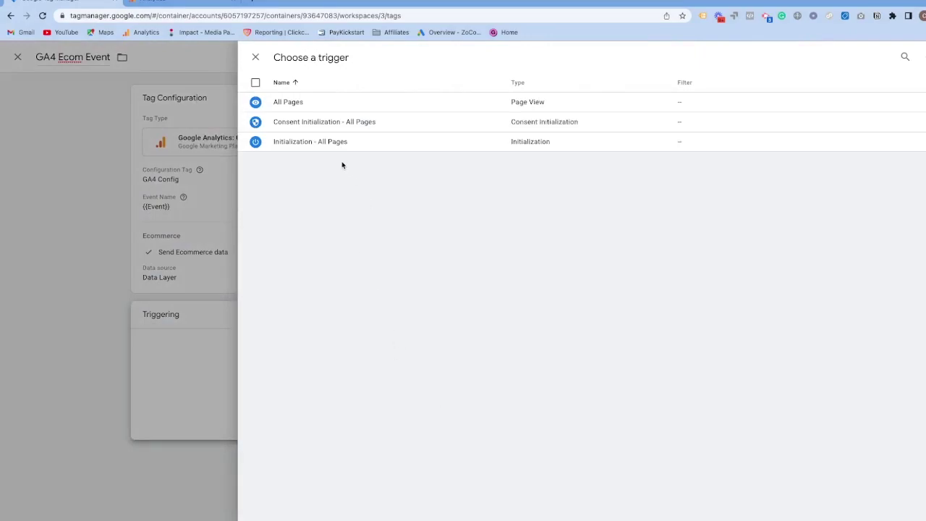
left_click(922, 57)
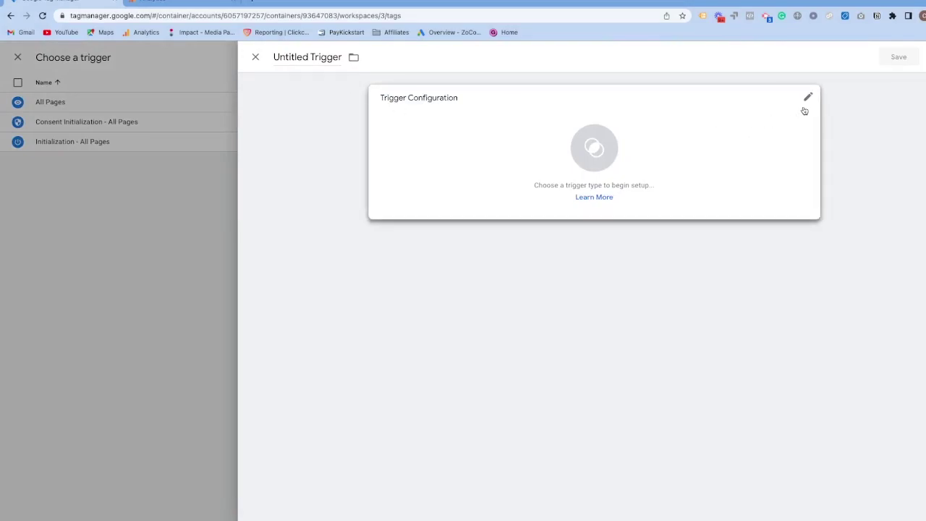
left_click(803, 108)
scroll(730, 192, "down", 3)
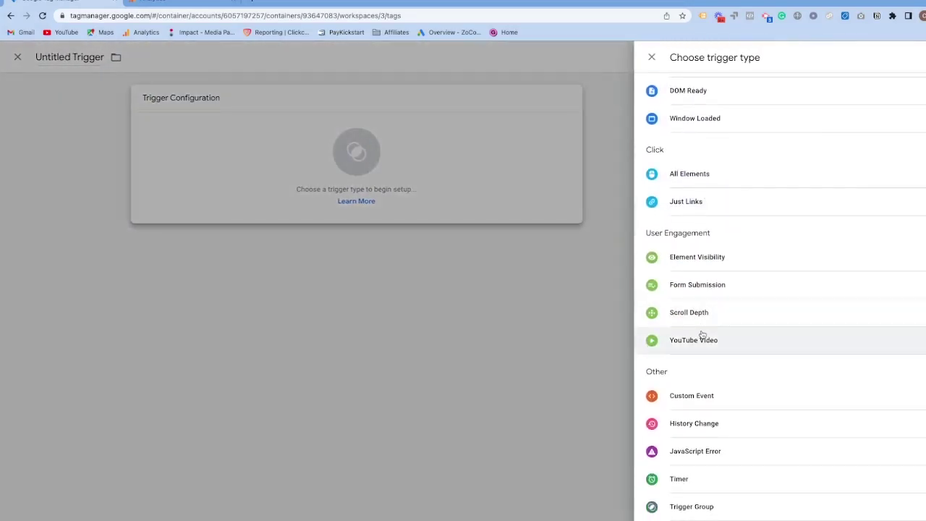
left_click(683, 394)
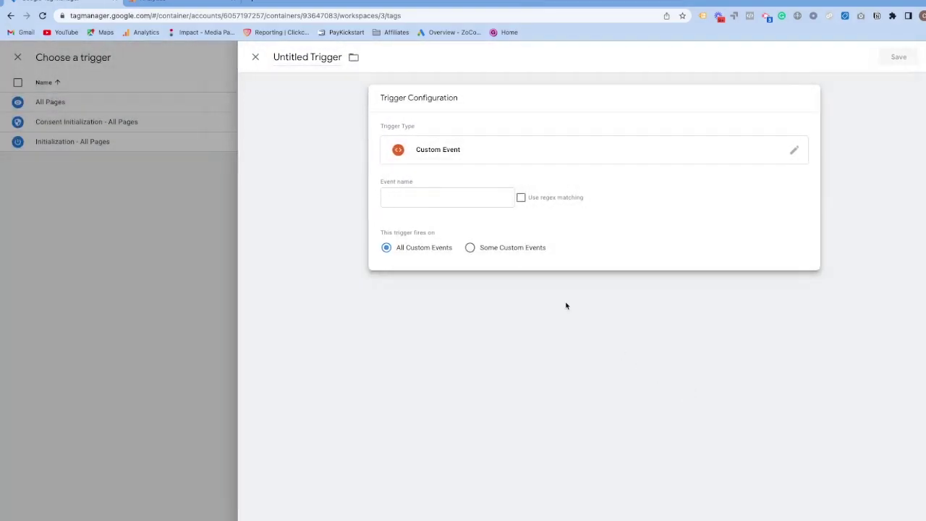
- Paste the pipe-separated ecommerce event list, from view_item|add_to_cart|begin_checkout to add_shipping_info|purchase, as the trigger's event name and review the entire entry
left_click(429, 194)
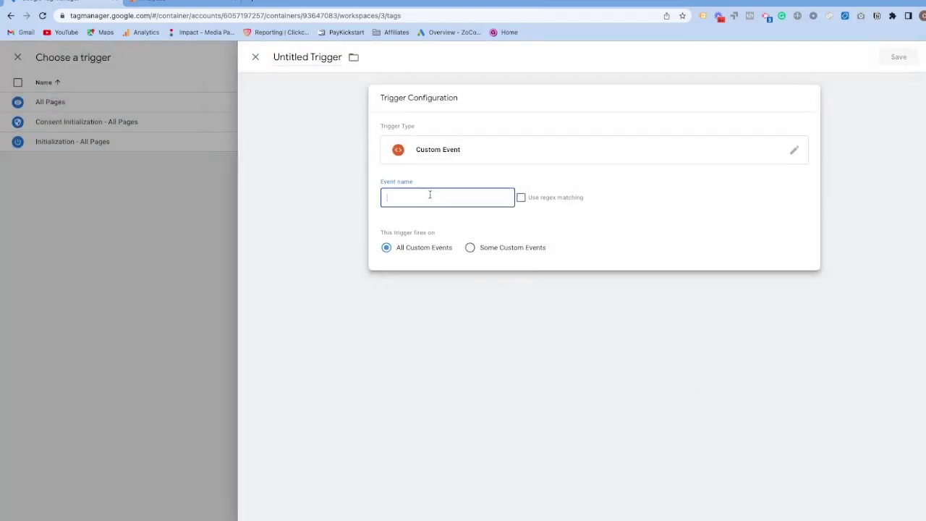
key("ctrl+v")
key("Home")
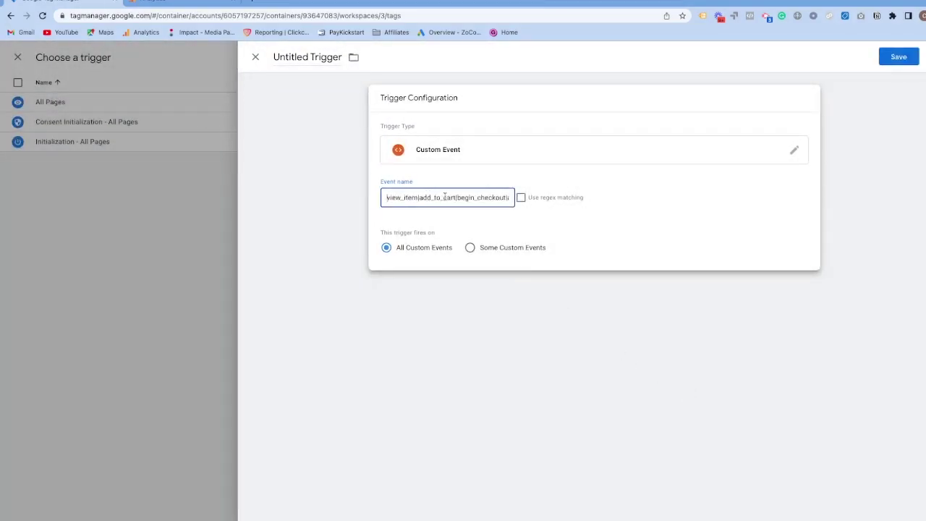
left_click_drag(388, 197, 508, 198)
double_click(437, 197)
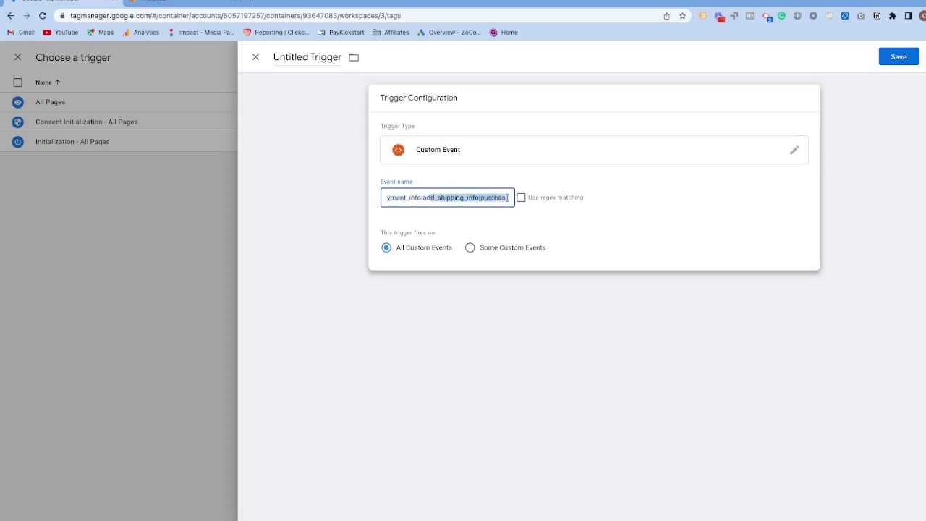
left_click(486, 214)
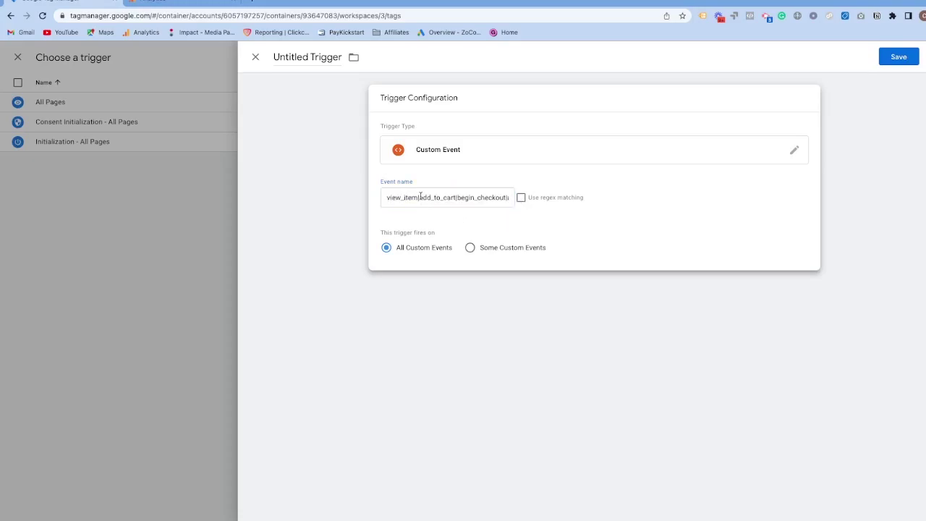
- Enable regex matching for the trigger's pipe-separated event name list
left_click_drag(420, 197, 462, 199)
left_click(470, 199)
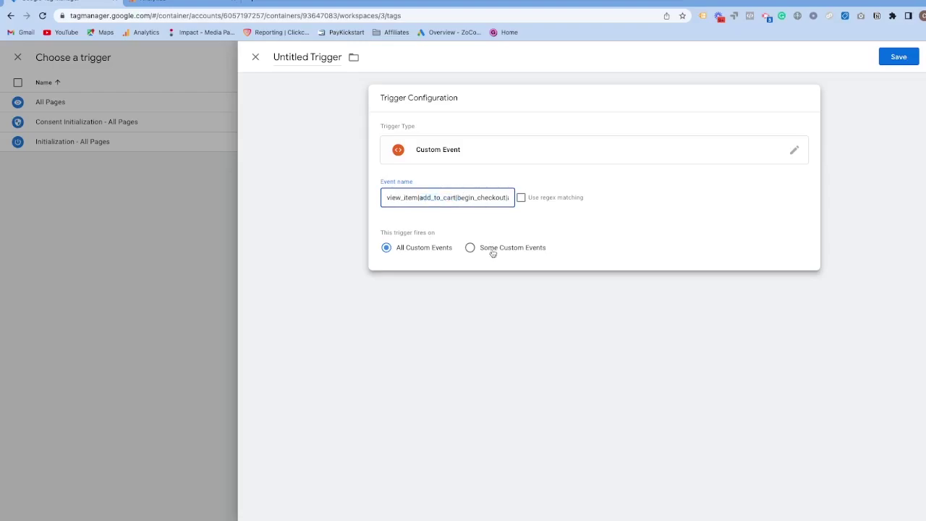
left_click(521, 198)
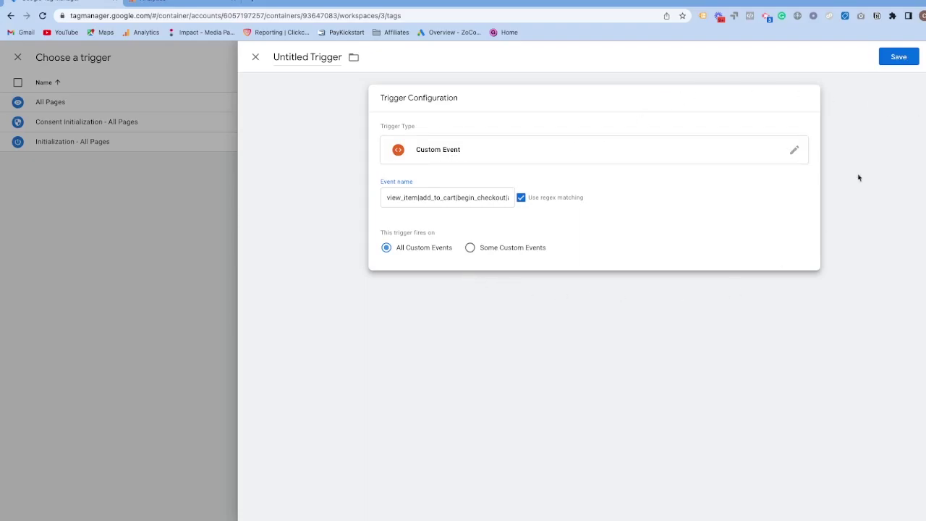
- Name the trigger GA4 Ecom Events and save it
left_click(894, 61)
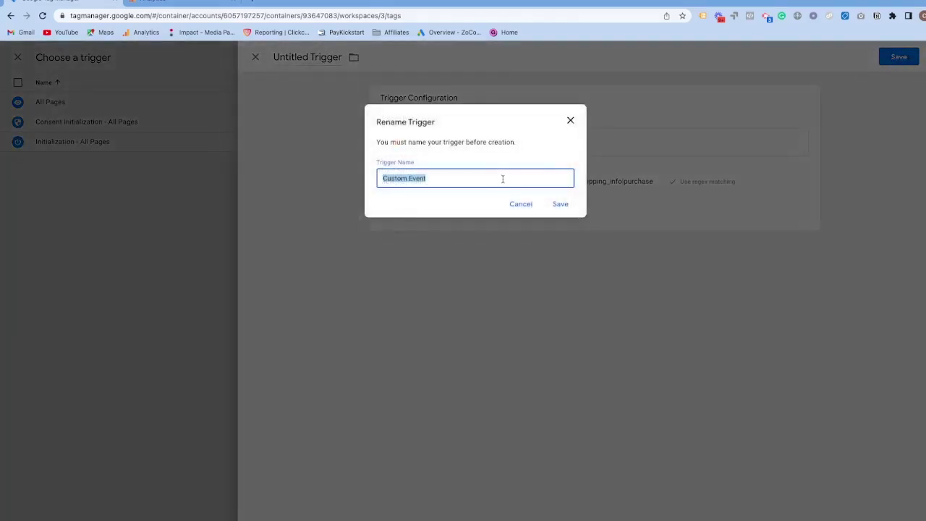
left_click(569, 119)
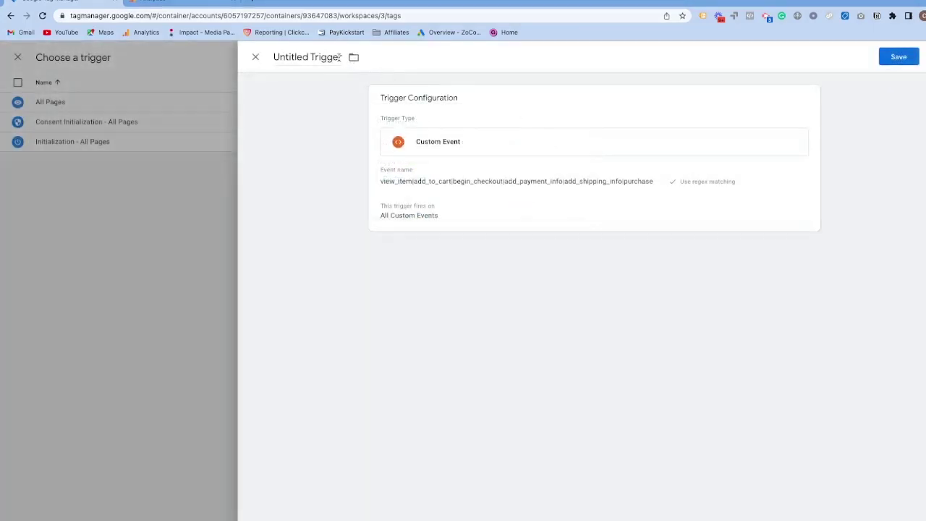
left_click(340, 56)
type("\\G")
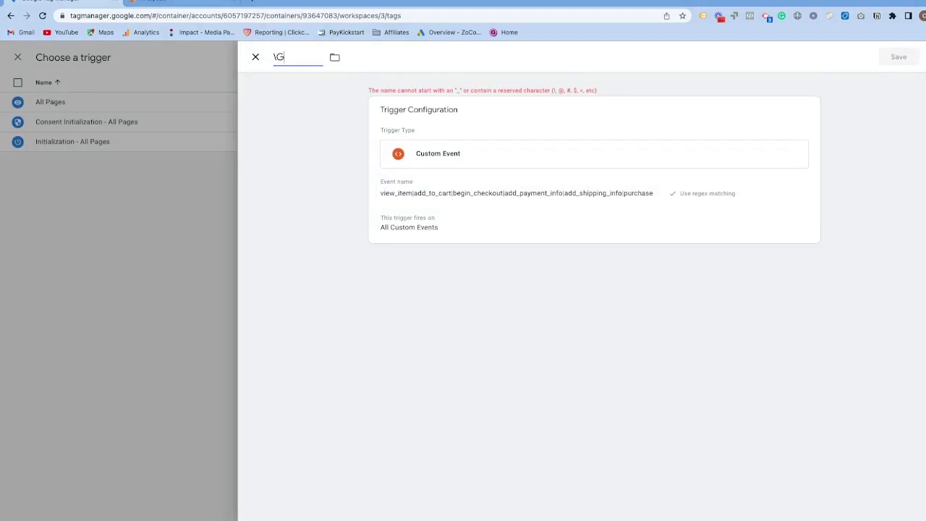
key("BackSpace")
type("GA4")
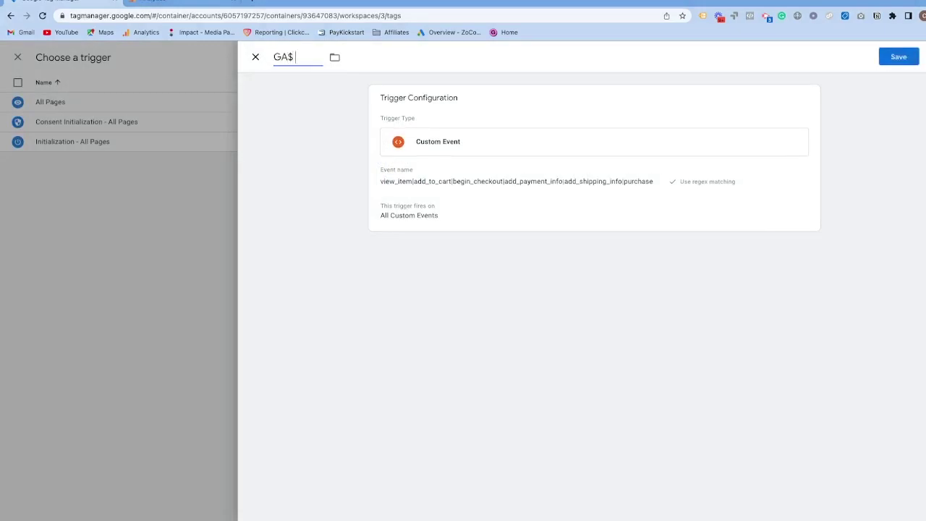
type(" Ecom Events")
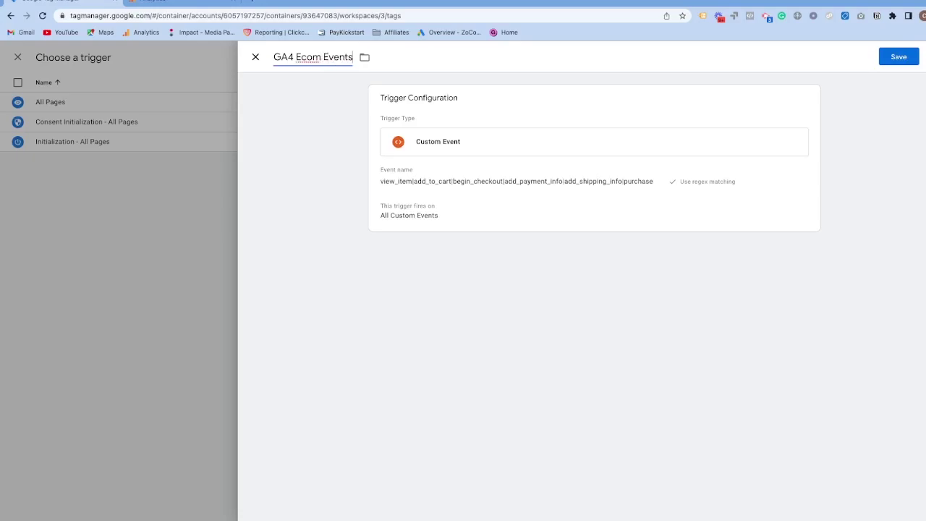
left_click(898, 56)
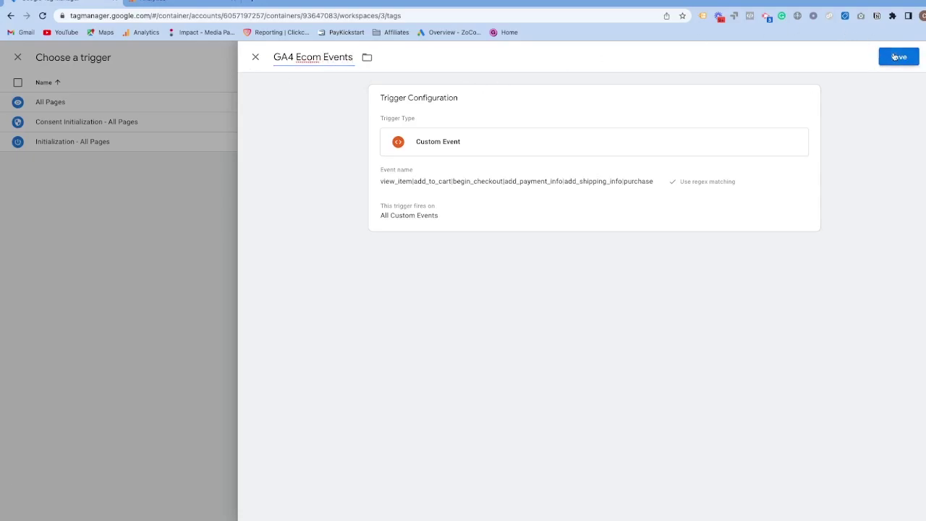
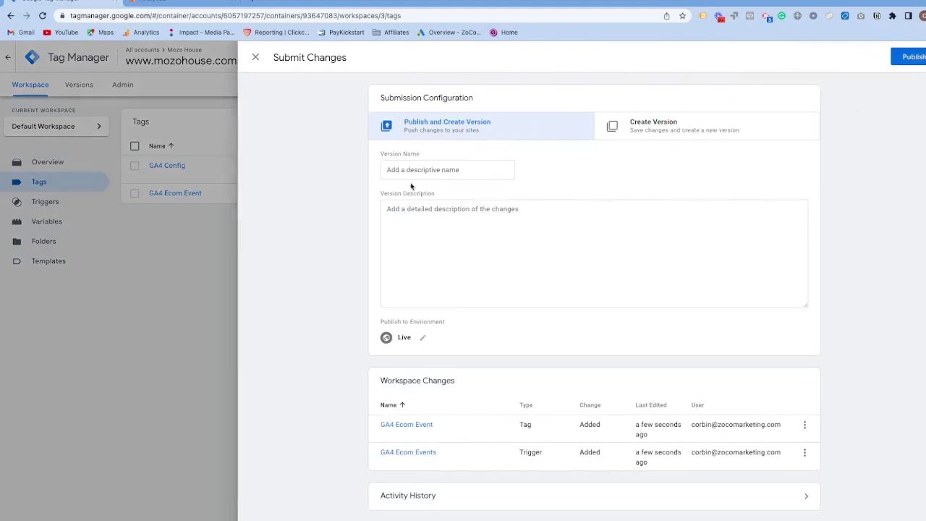
- Publish the workspace changes as a version named GA4 Ecom events and close the version summary
type("GA4 Ecom events")
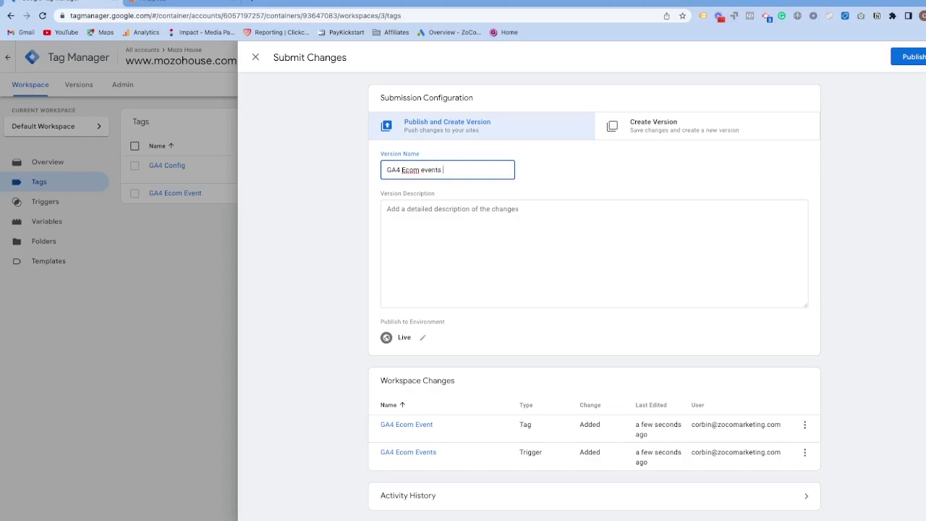
left_click(909, 58)
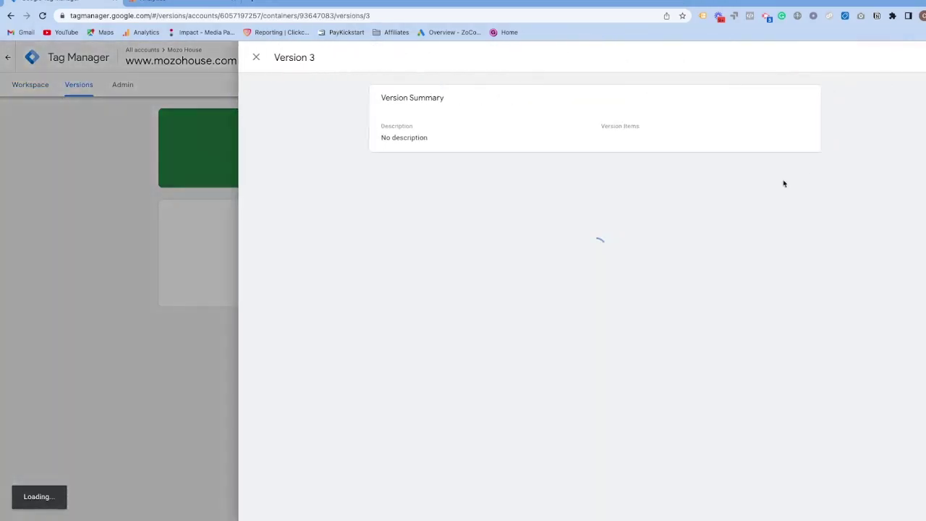
scroll(494, 190, "down", 2)
scroll(394, 155, "up", 2)
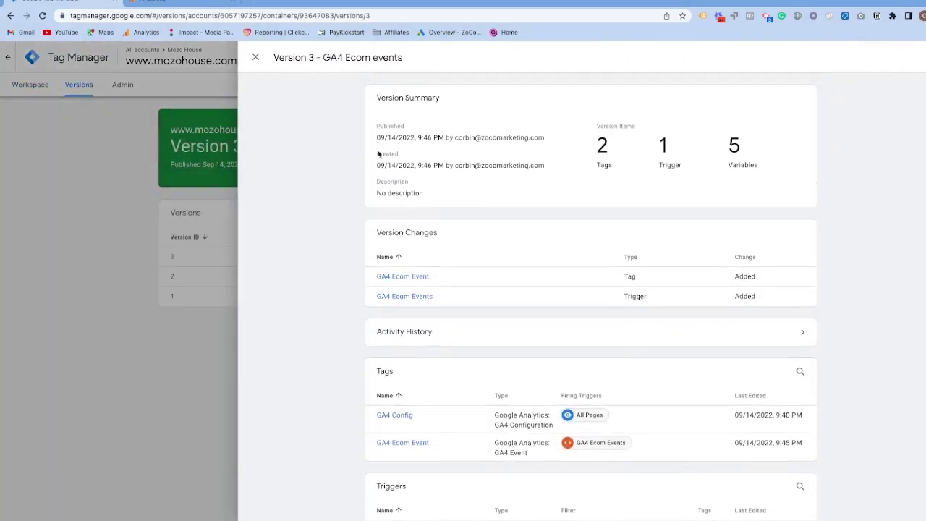
left_click(256, 58)
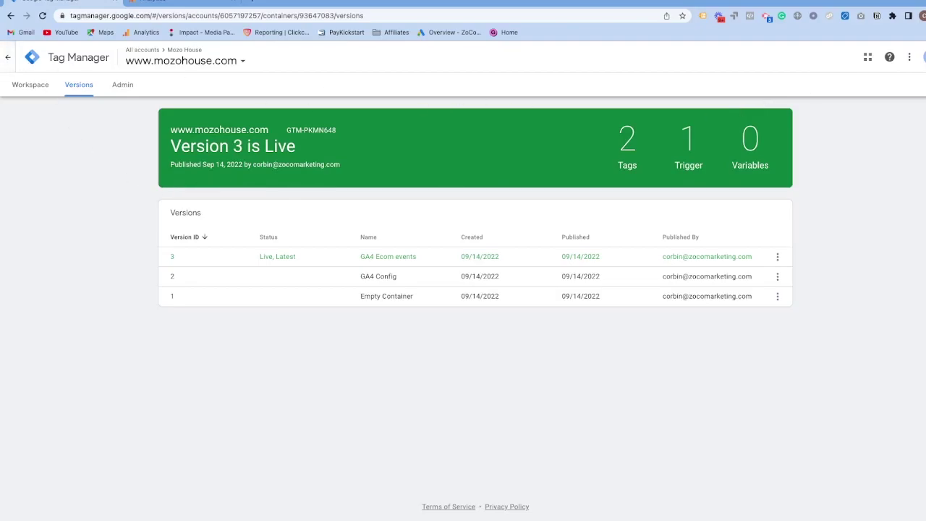
left_click(7, 57)
left_click(871, 87)
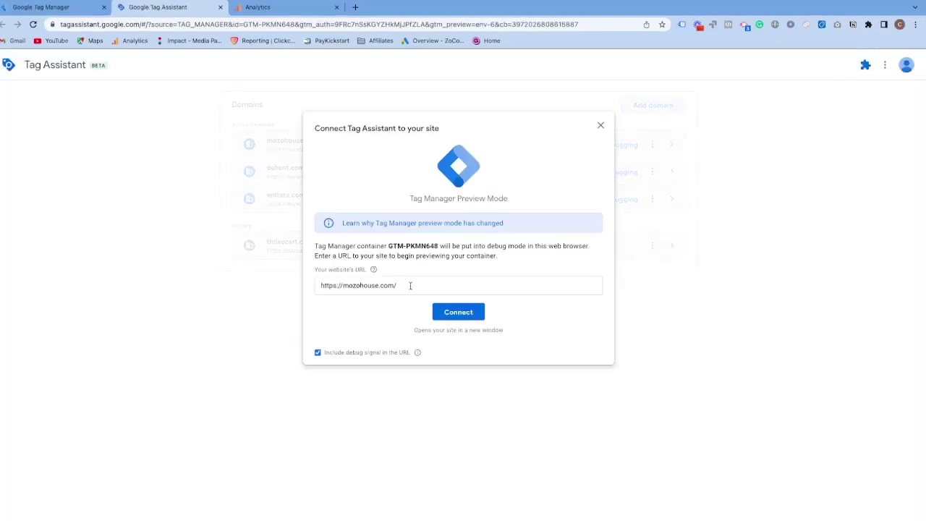
triple_click(410, 286)
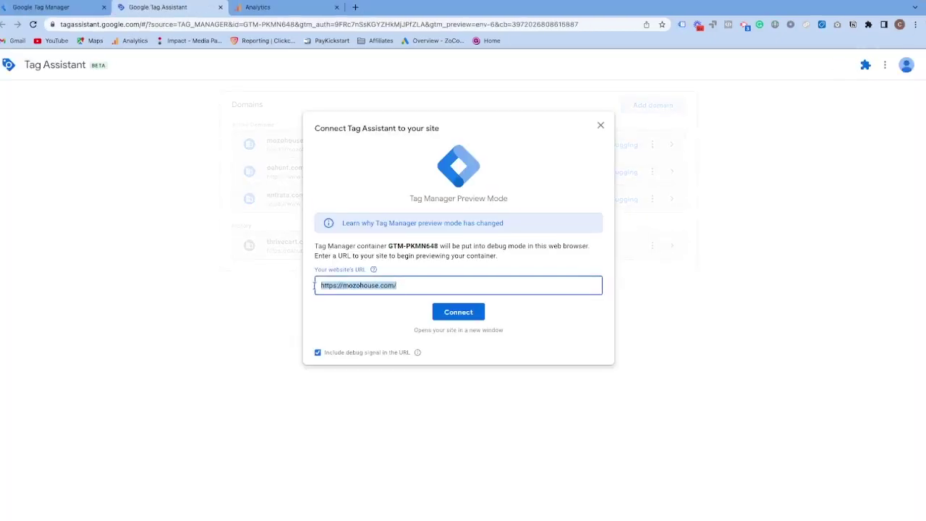
left_click(458, 312)
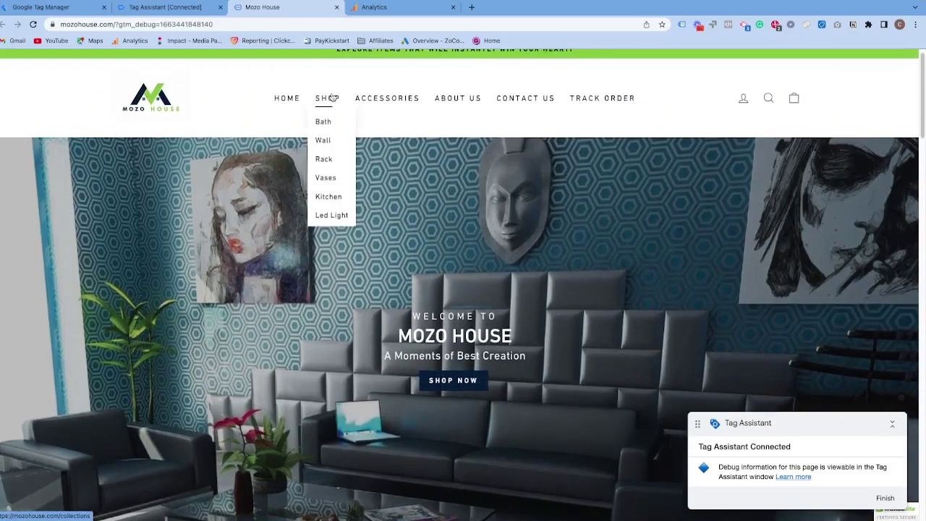
- Add the 3pcs Punch-free Hook Umbrella from the store's Kitchen collection to the cart
left_click(330, 98)
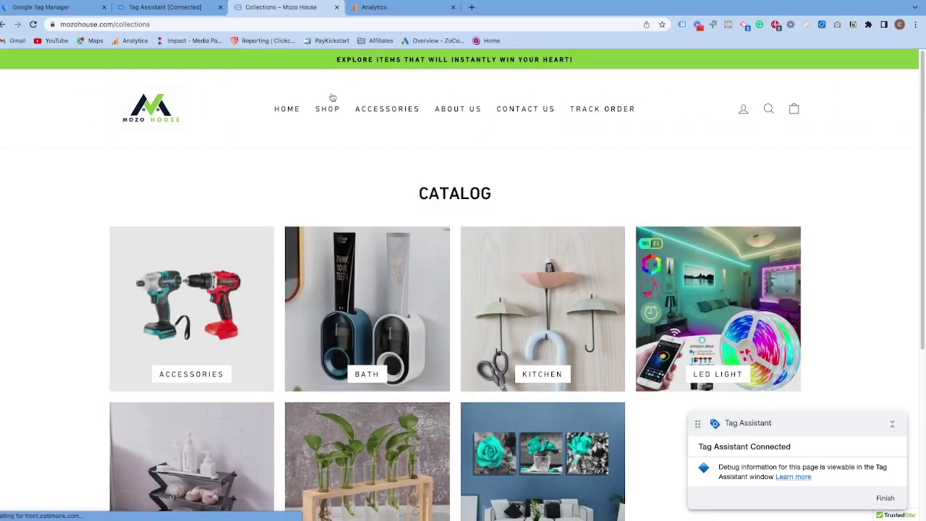
left_click(528, 265)
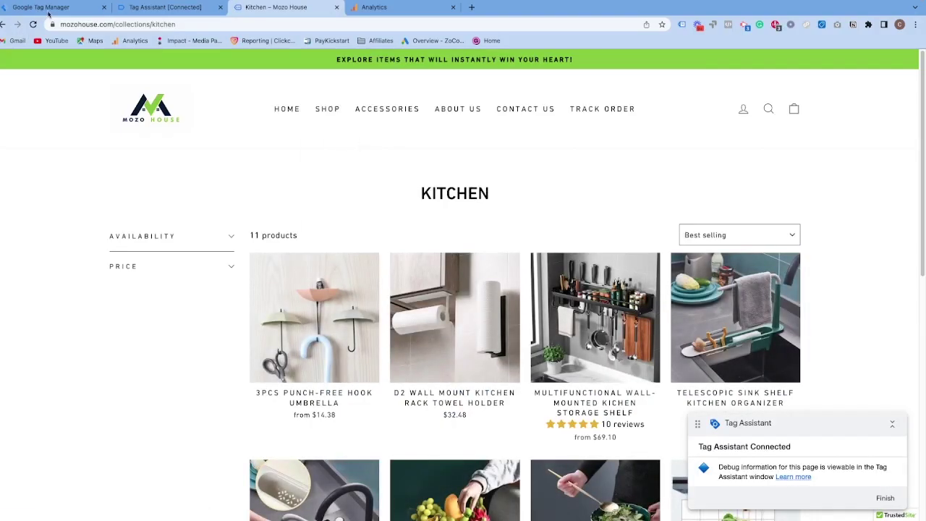
mouse_move(337, 112)
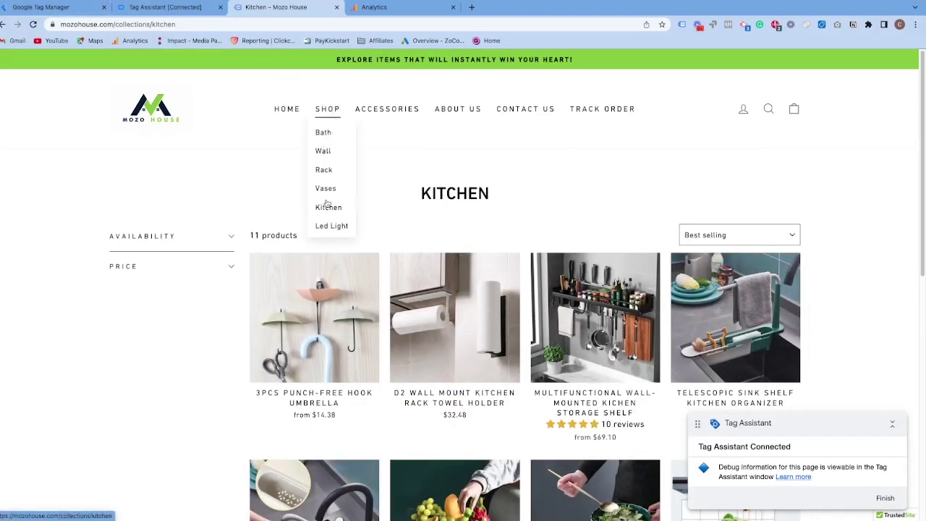
left_click(316, 309)
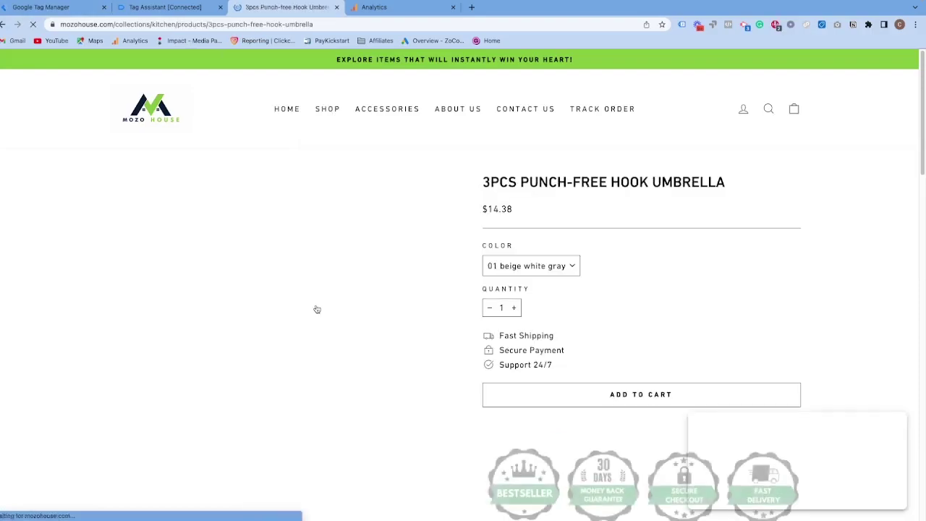
left_click(569, 397)
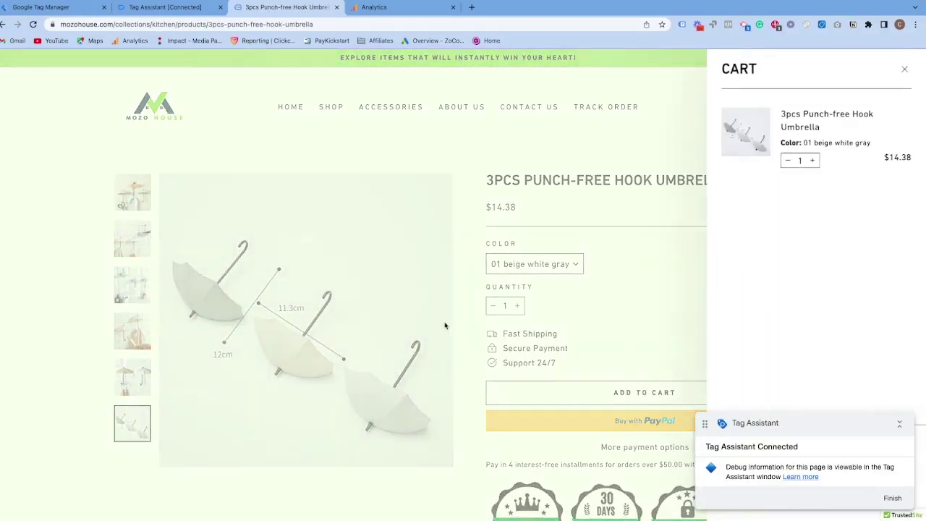
- Check out the cart and proceed through the information and shipping stages to payment
left_click(816, 494)
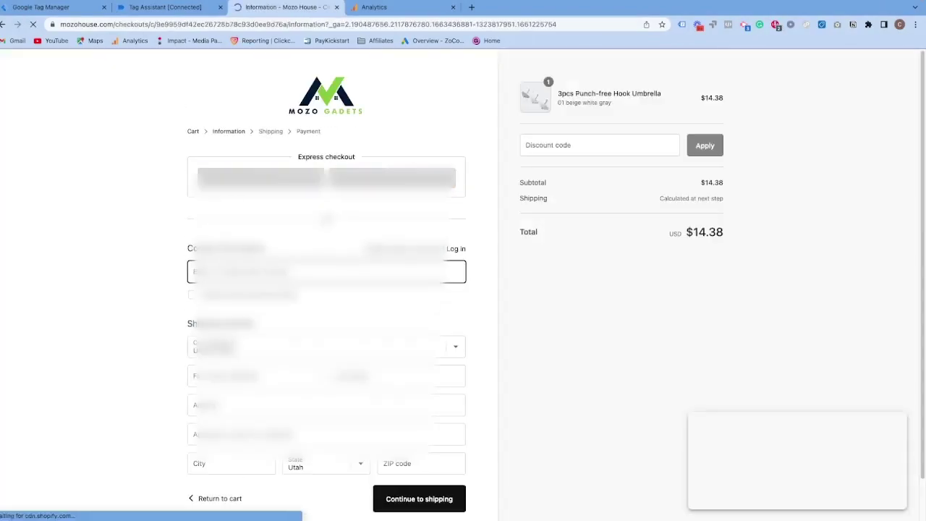
key("Return")
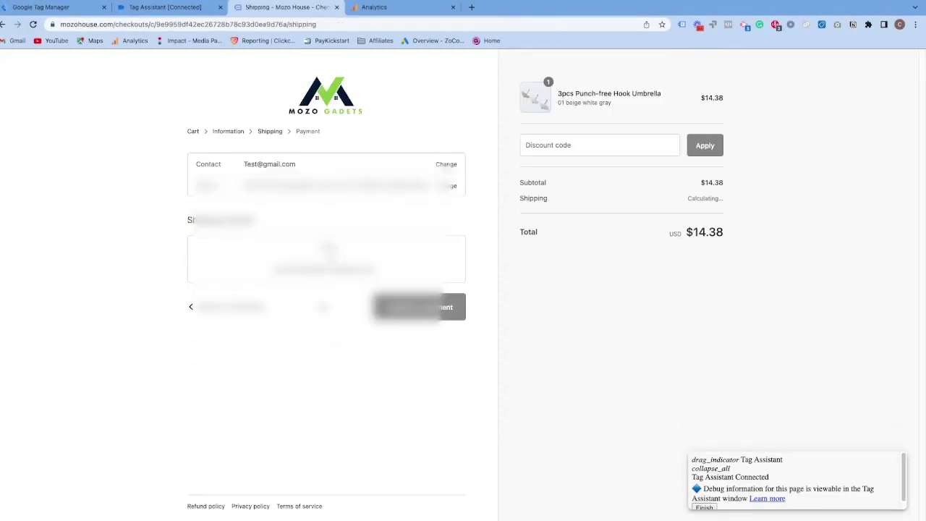
key("Return")
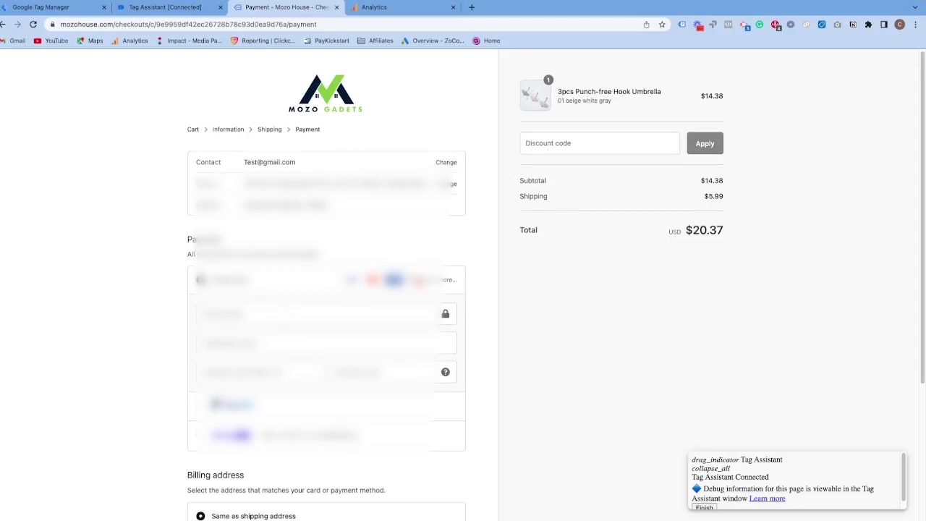
- Enter the test card number and remaining card details, and submit the order
type("1")
key("Tab")
key("Tab")
type("1234")
key("Tab")
scroll(463, 289, "down", 3)
left_click(451, 499)
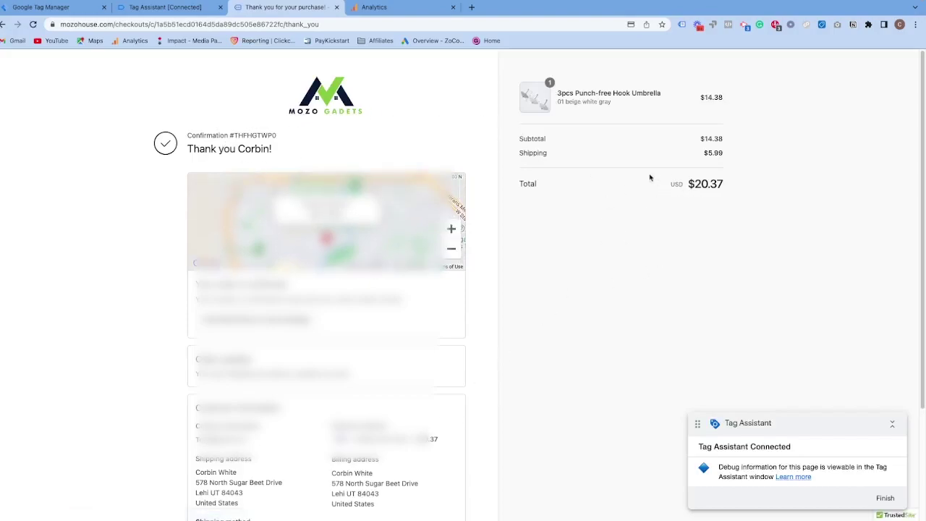
- Switch to Tag Assistant and inspect the GA4 Ecom Event tag's details for the purchase event
left_click(159, 8)
left_click(482, 240)
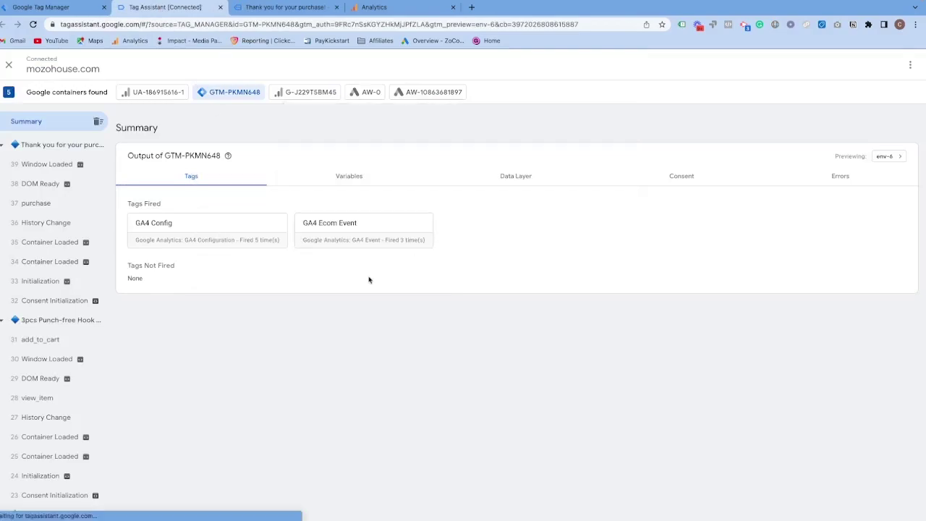
left_click(42, 204)
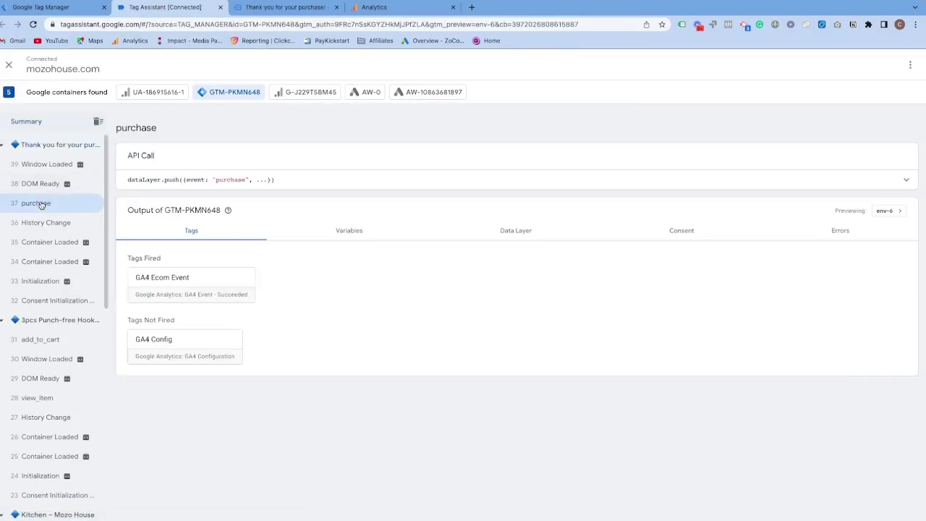
left_click(217, 277)
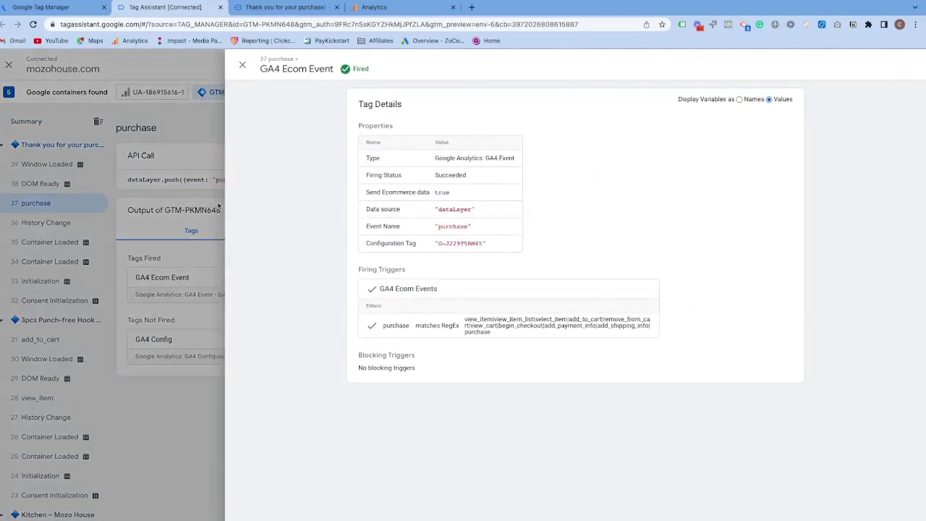
left_click(195, 133)
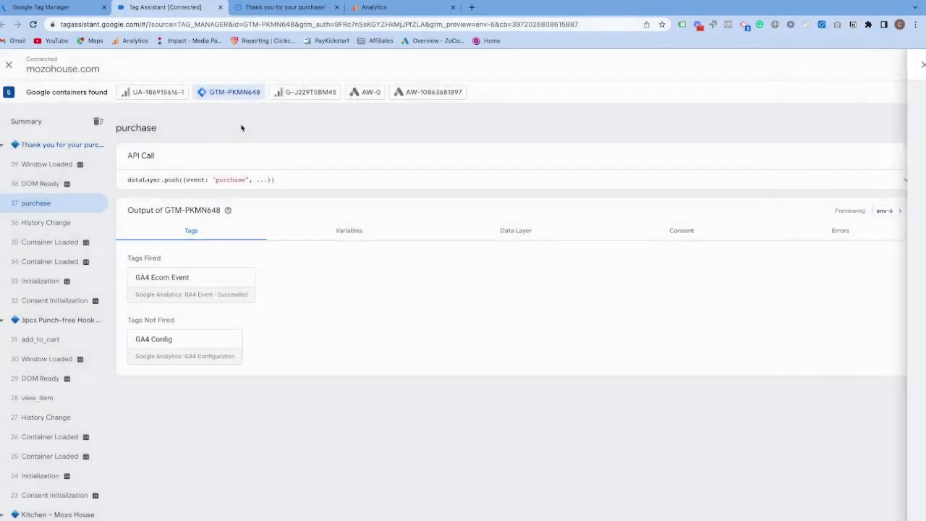
- Review the Purchase hit's parameters in the GA4 measurement container, including the order value, and close the details
left_click(317, 92)
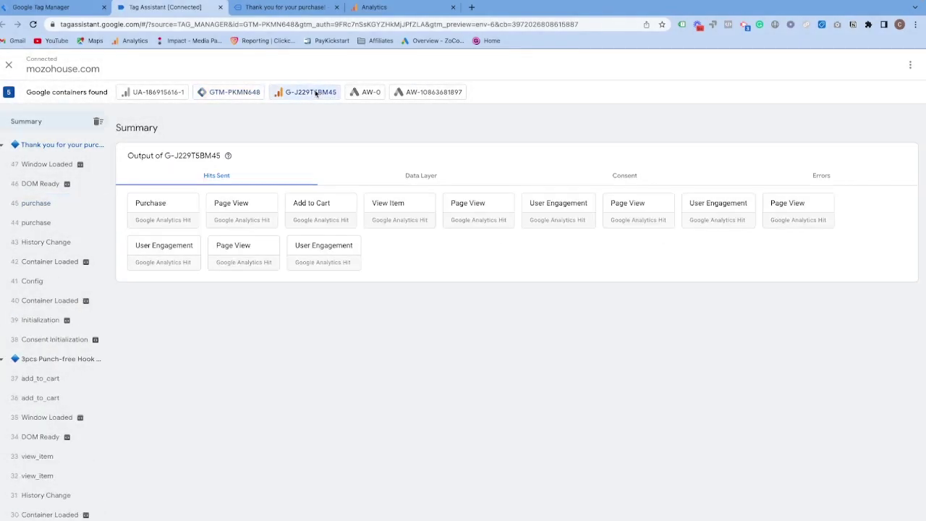
left_click(183, 219)
scroll(468, 225, "down", 3)
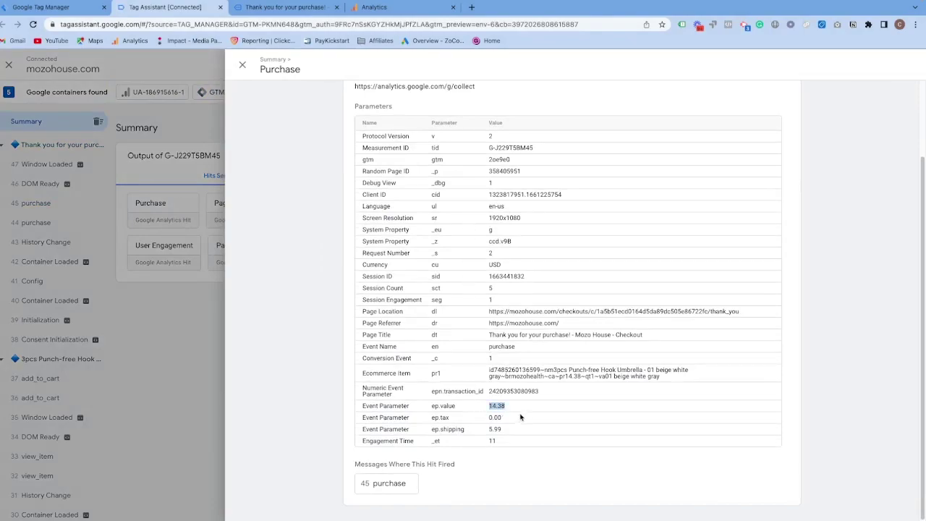
scroll(473, 320, "up", 2)
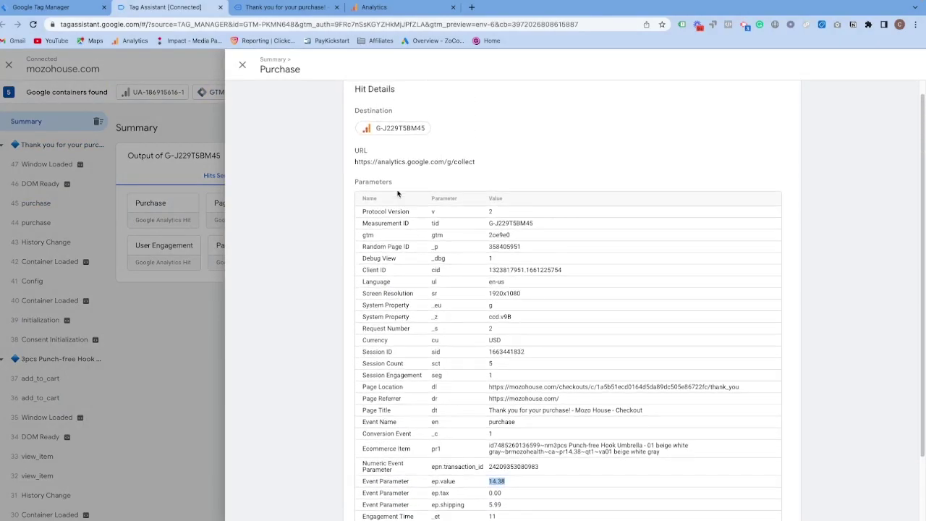
left_click(242, 65)
- Switch to Google Analytics and open the purchase event's parameters in DebugView
left_click(374, 8)
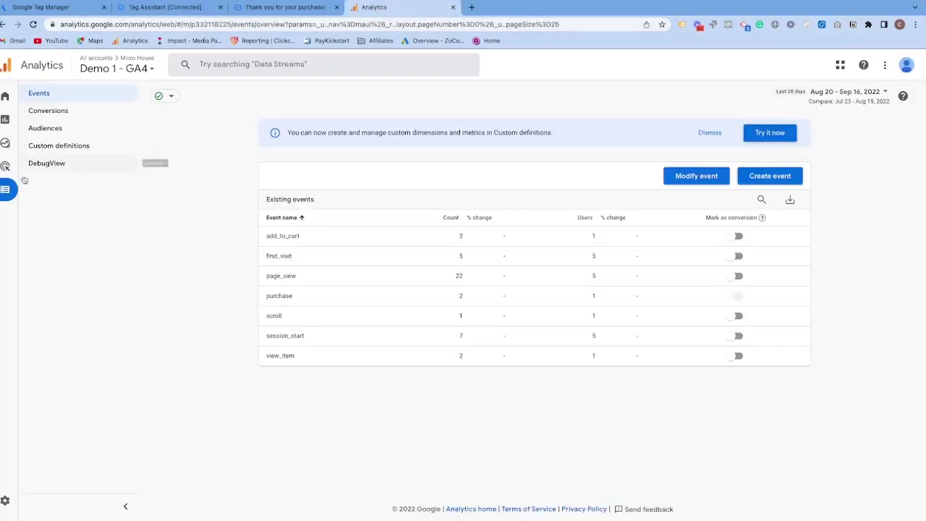
left_click(59, 166)
left_click(58, 166)
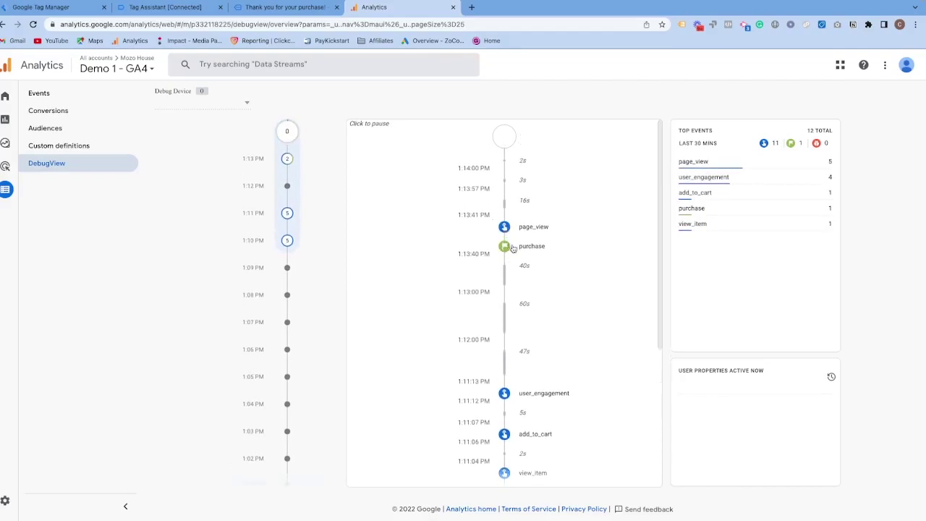
left_click(517, 252)
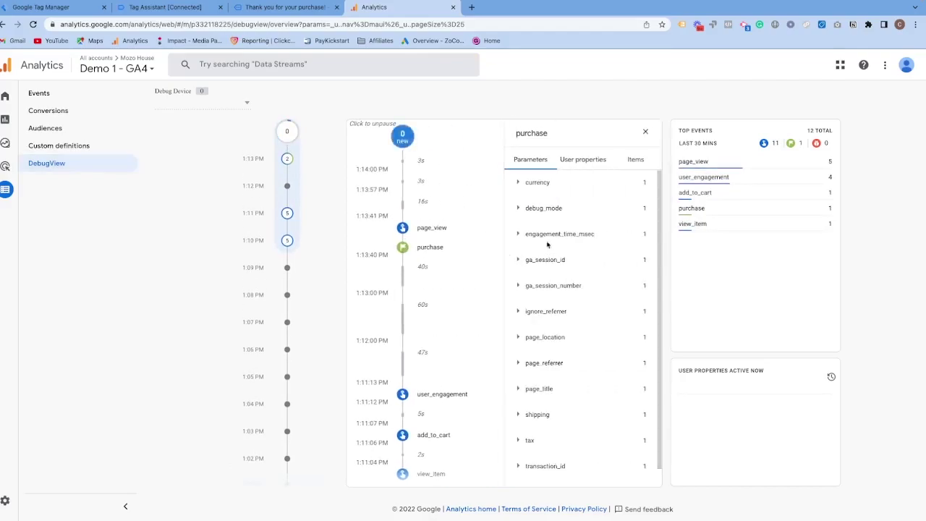
- Expand the purchase event's shipping, tax and value parameters in DebugView and check the values recorded
left_click(520, 418)
left_click(520, 417)
left_click(521, 440)
left_click(521, 440)
left_click(521, 417)
left_click(520, 416)
scroll(539, 438, "down", 1)
left_click(518, 474)
scroll(557, 424, "down", 1)
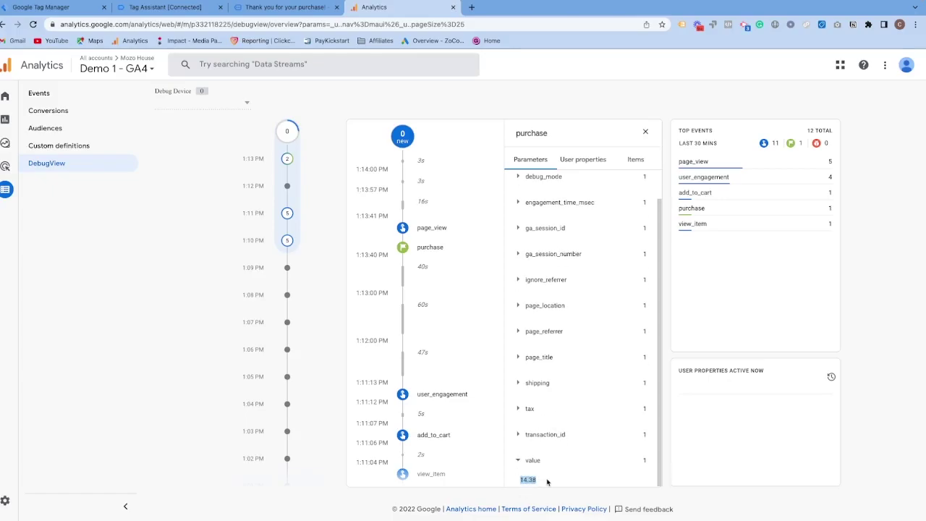
- Review conversions and total revenue in the User acquisition report, and open the Ecommerce purchases report under Monetization
mouse_move(24, 165)
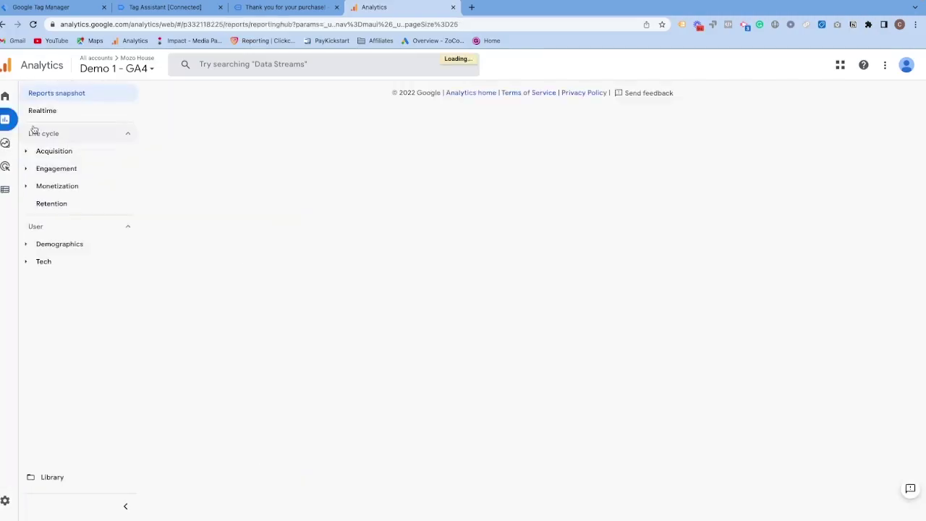
left_click(60, 188)
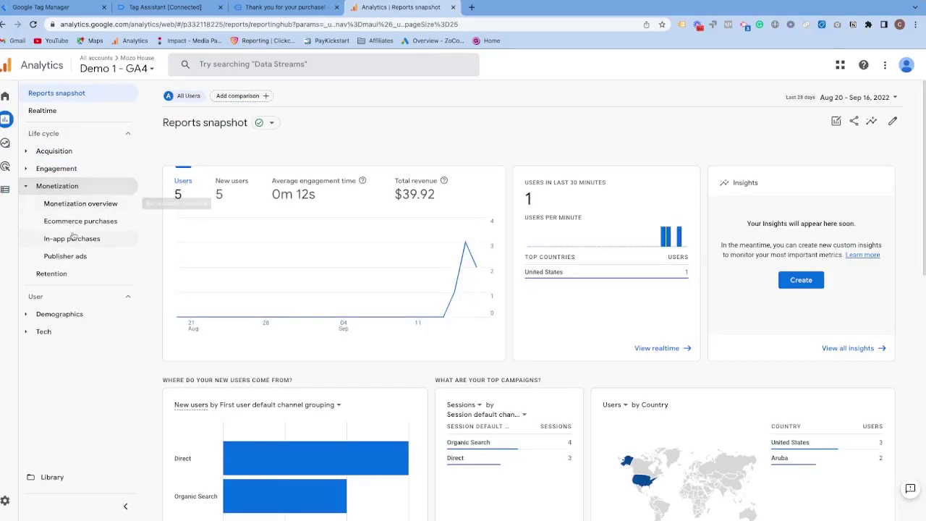
left_click(53, 151)
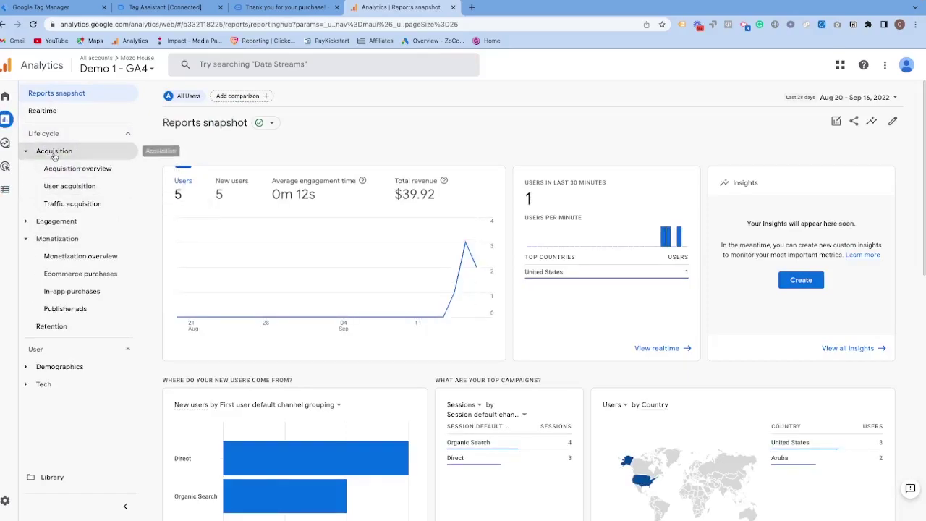
left_click(73, 187)
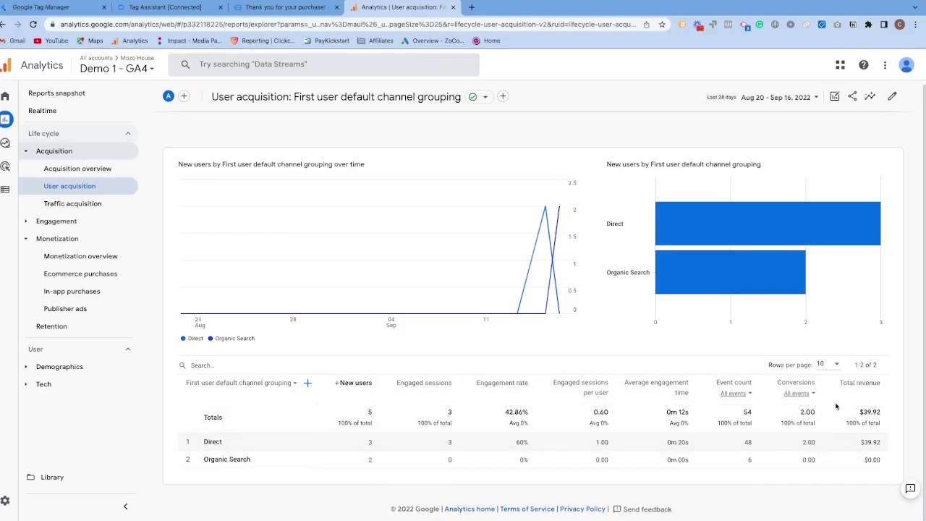
left_click(809, 418)
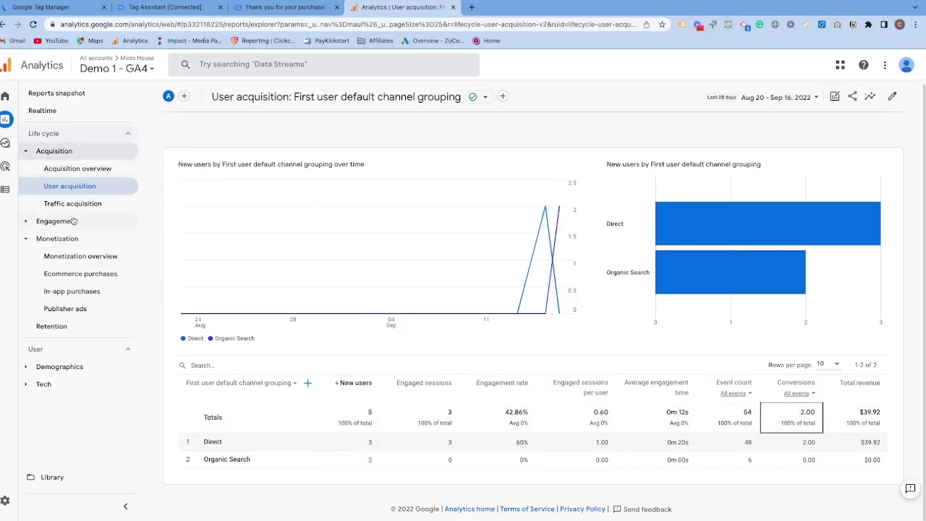
left_click(54, 150)
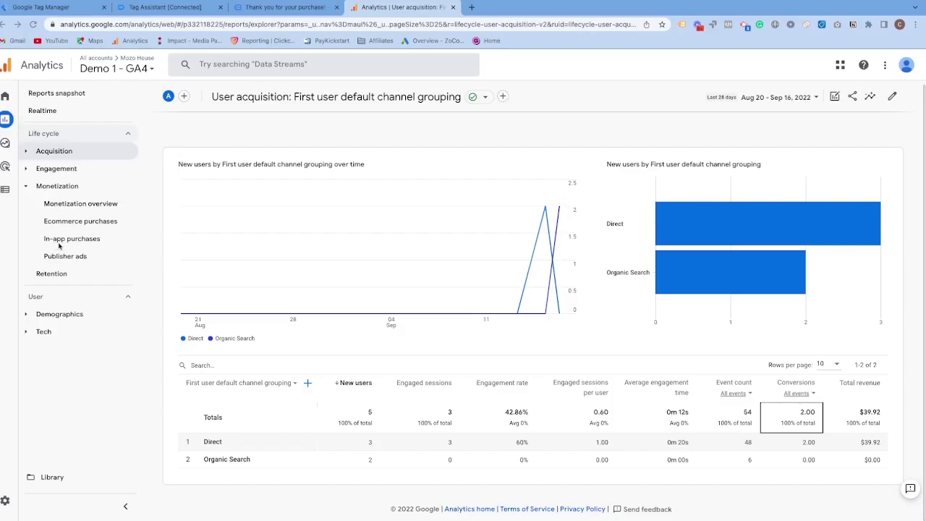
left_click(73, 225)
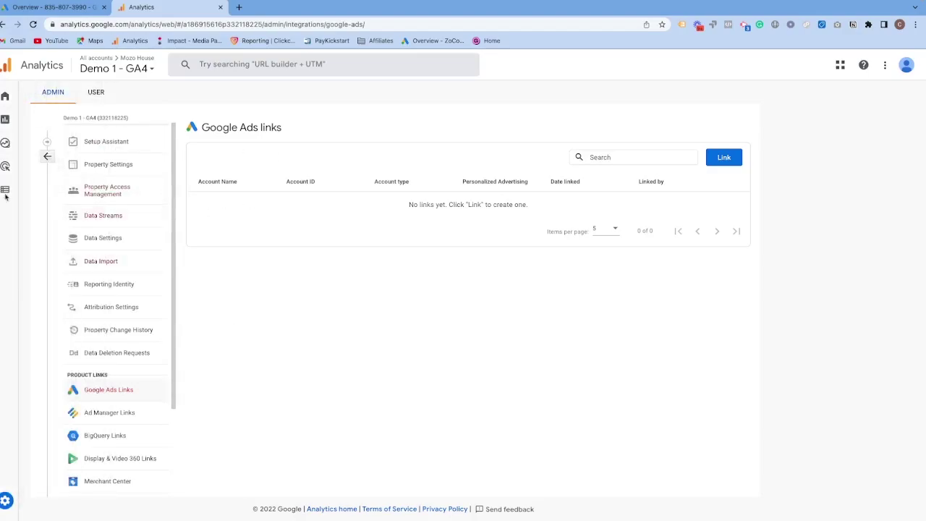
- Start a new Google Ads link for the Demo 1 - GA4 property and choose the managed Google Ads account to connect
left_click(33, 190)
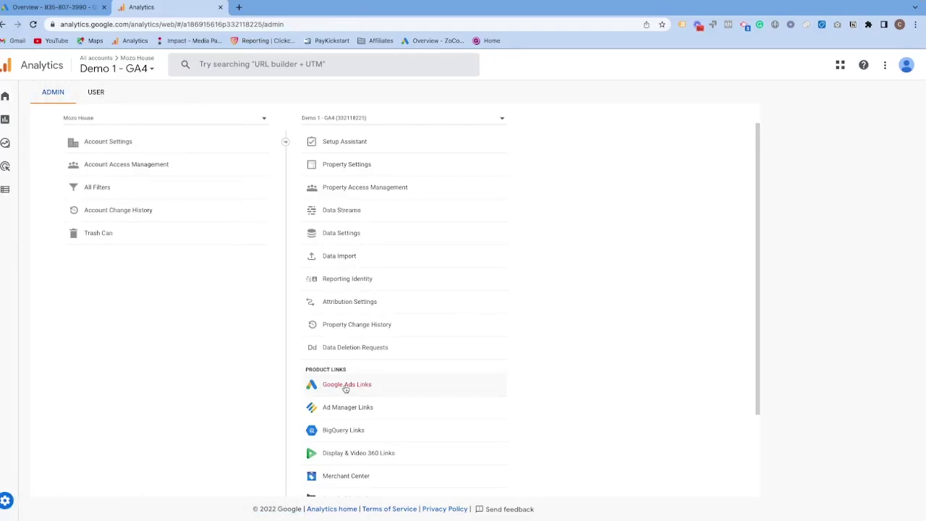
left_click(346, 386)
left_click(726, 158)
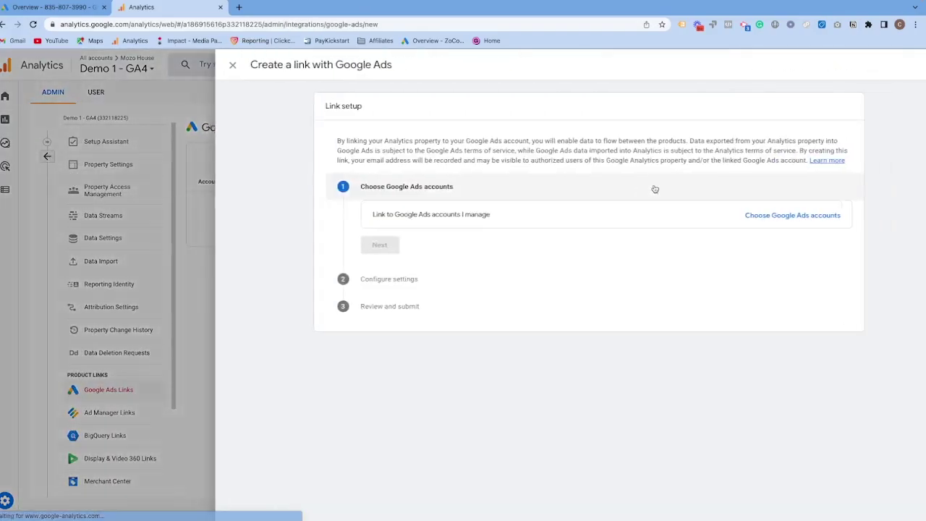
left_click(733, 220)
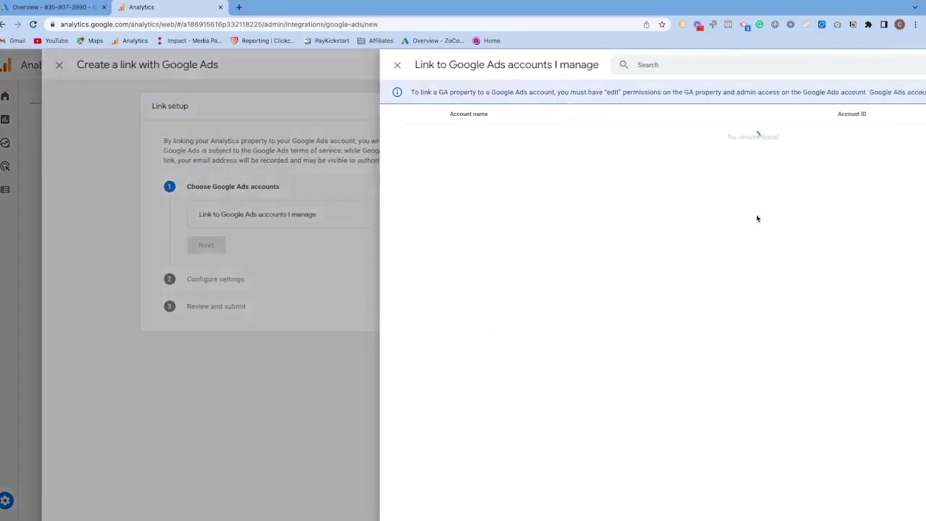
left_click(196, 188)
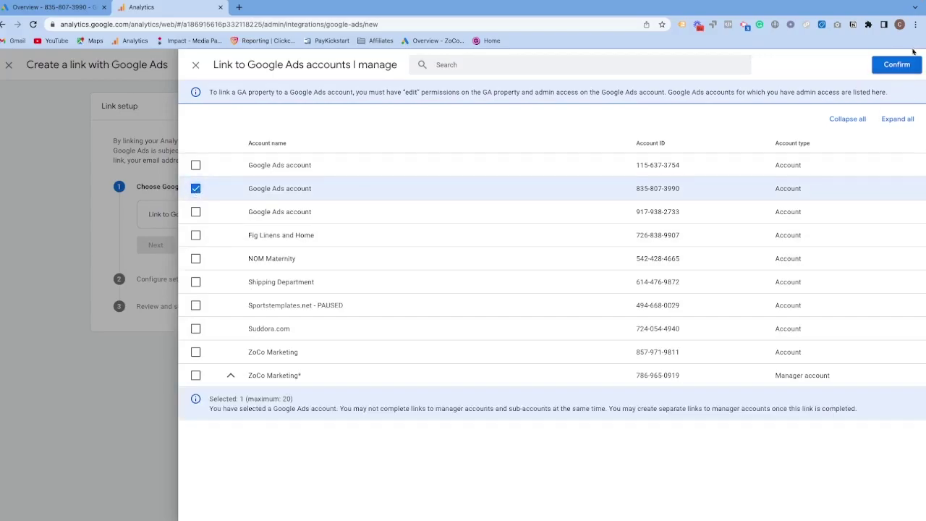
left_click(897, 65)
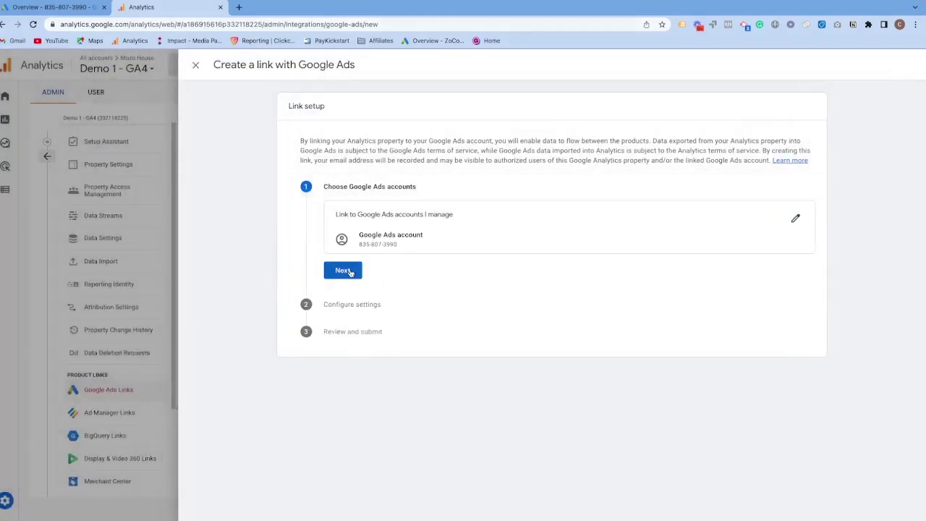
- Keep Personalized Advertising enabled in the link's settings and submit the Google Ads link
left_click(351, 269)
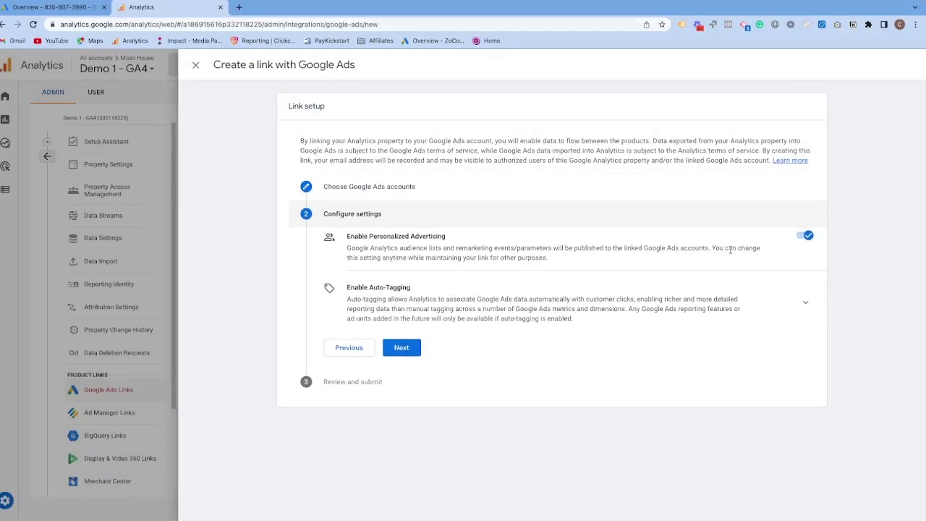
left_click(401, 348)
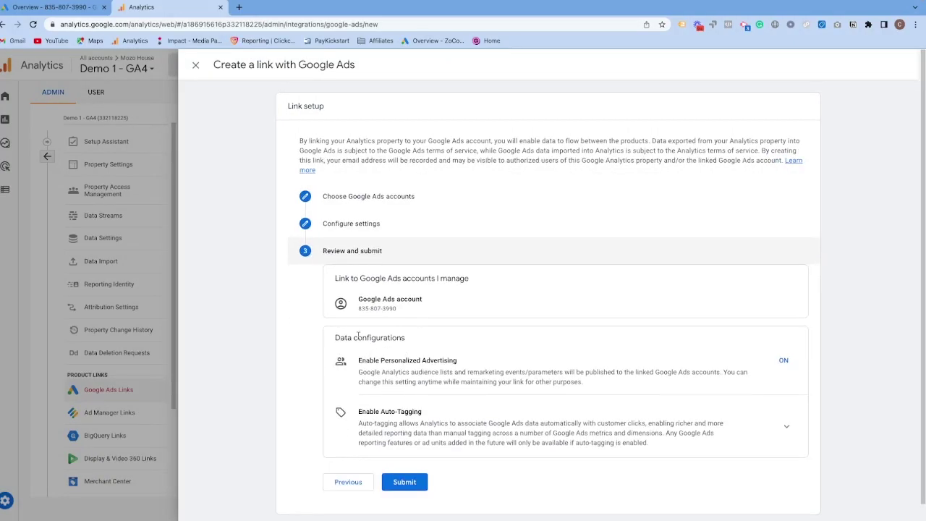
left_click(403, 461)
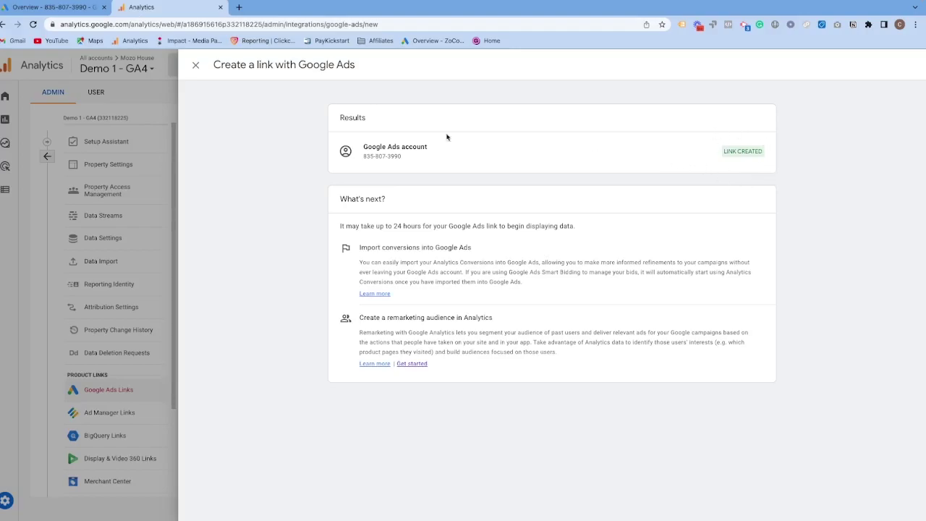
- Switch to Google Ads and start a new conversion action from the Conversions summary
left_click(64, 11)
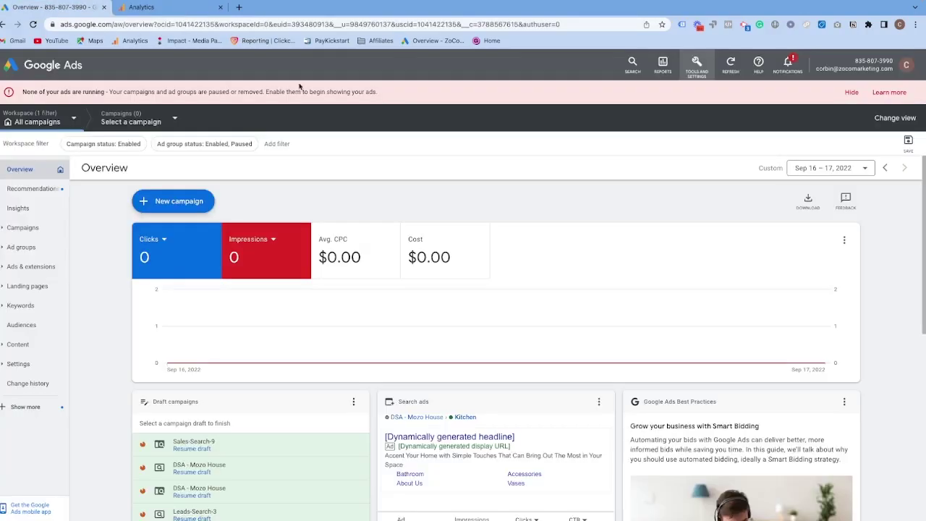
left_click(701, 68)
left_click(619, 123)
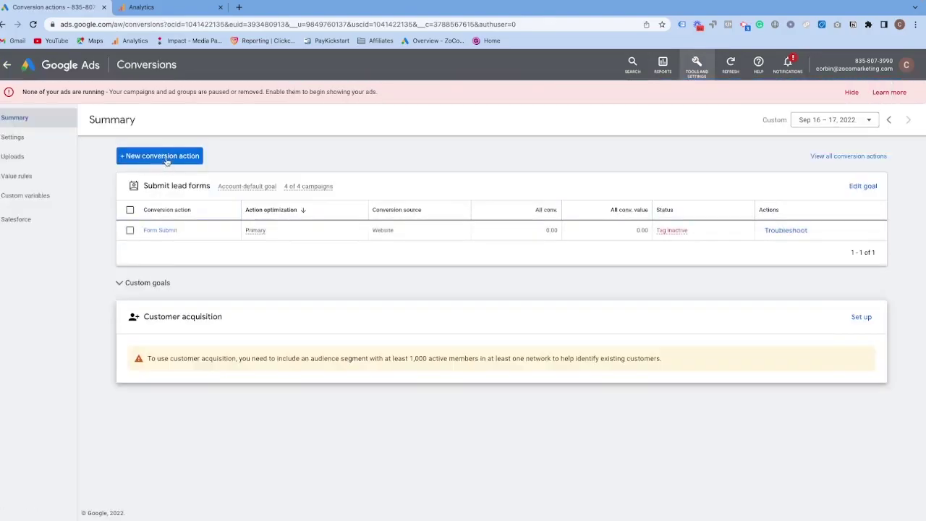
left_click(167, 159)
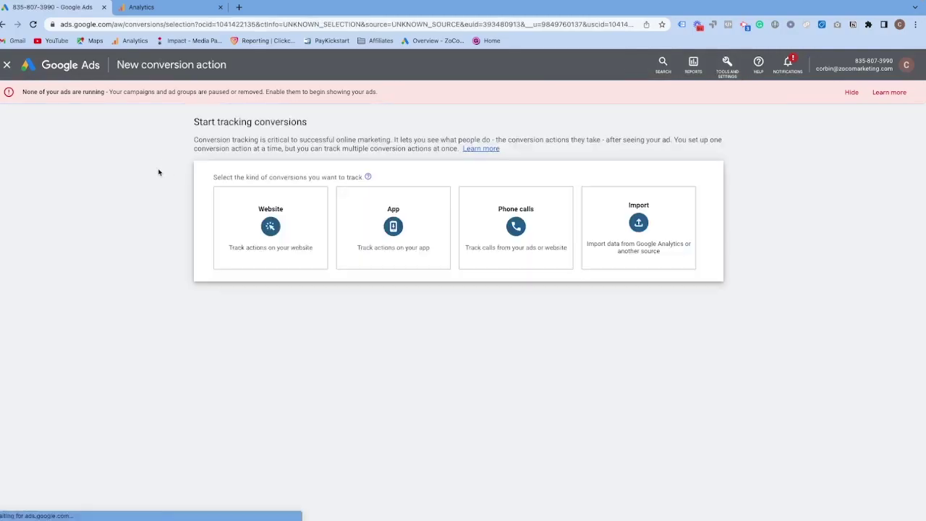
- Choose Import as the conversion type with Google Analytics 4 properties, Web, as the source, and continue
left_click(606, 226)
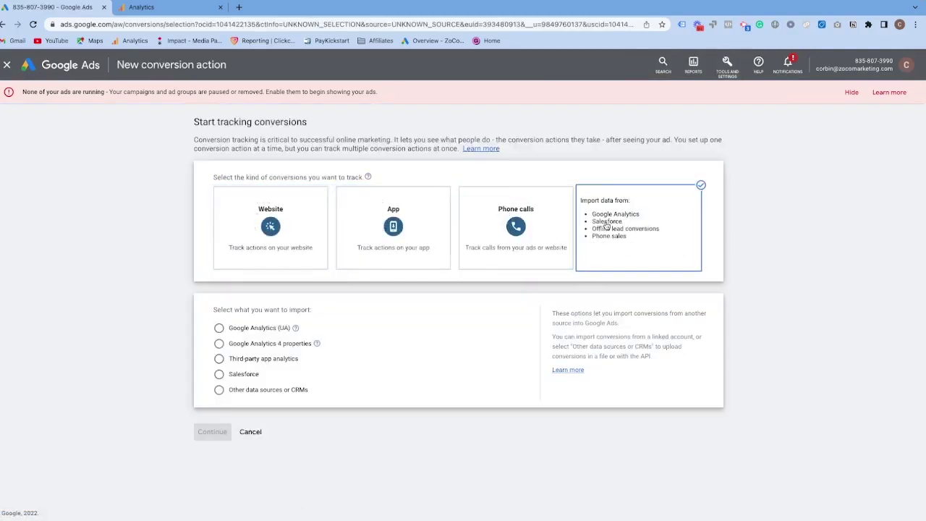
left_click(219, 344)
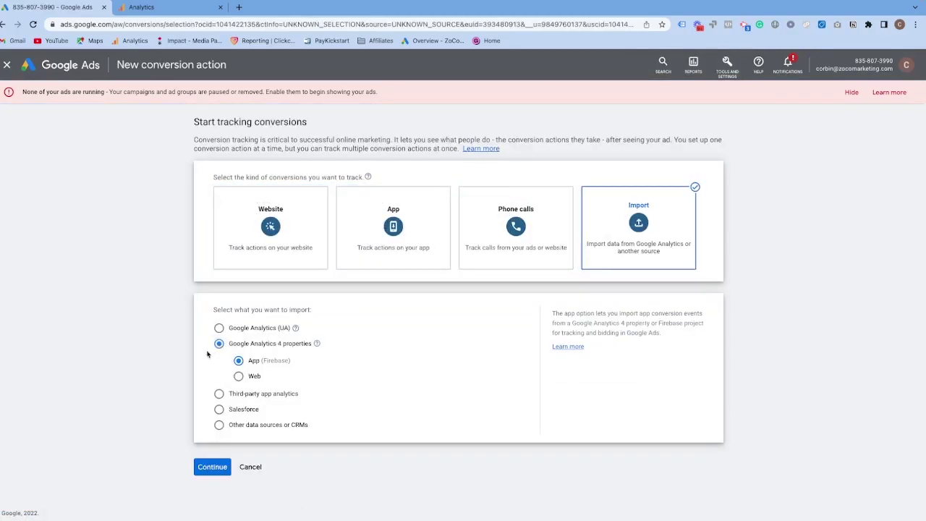
left_click(238, 376)
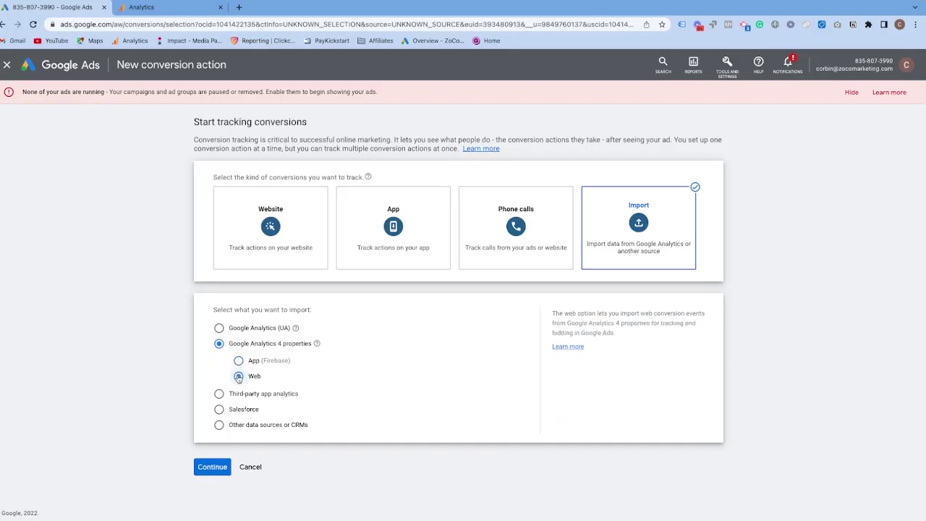
left_click(209, 472)
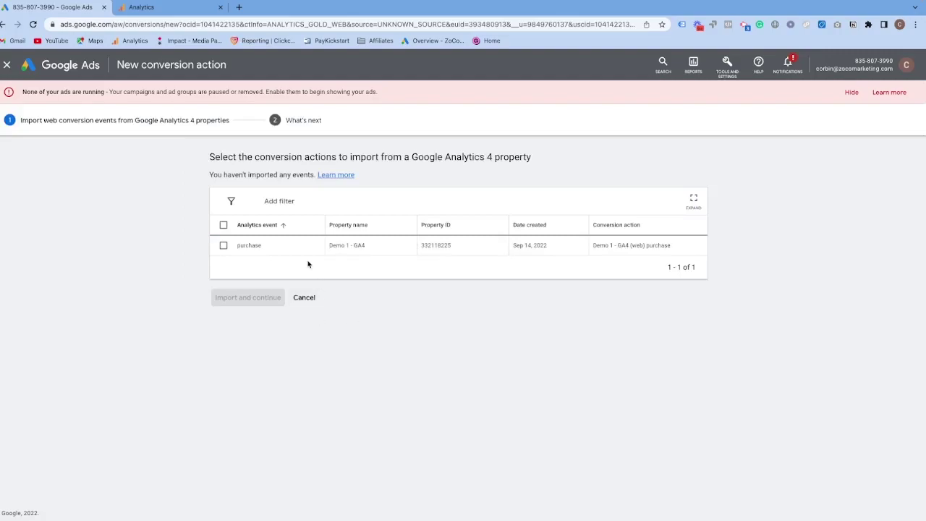
- Import the purchase event from the Demo 1 - GA4 property as a conversion action and finish the setup
left_click(224, 246)
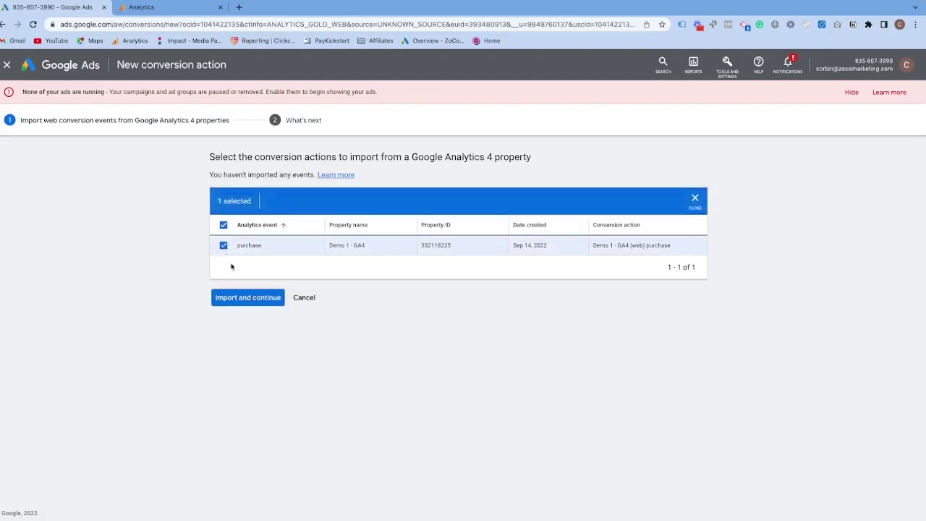
left_click(246, 298)
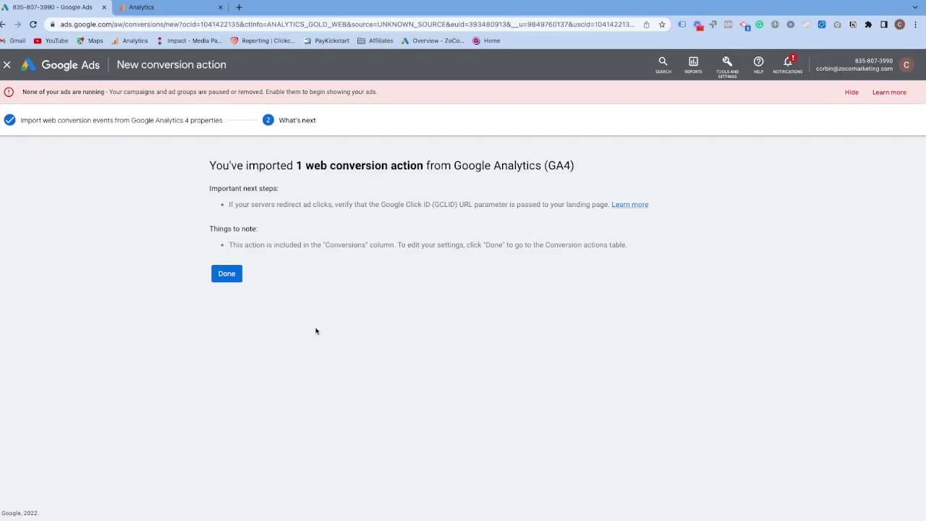
left_click(241, 278)
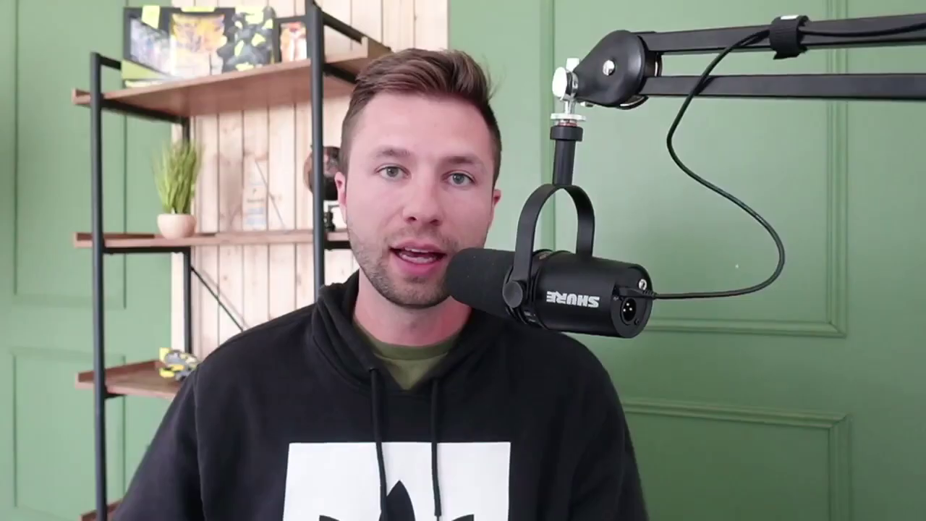